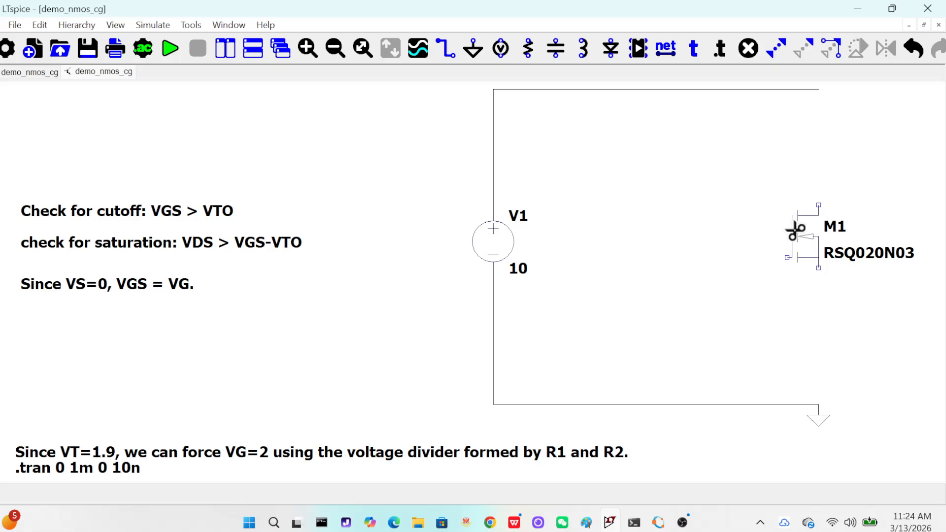
- Inspect the properties of MOSFET M1 and its entry in the MOSFET model list without changing the part
key(Escape)
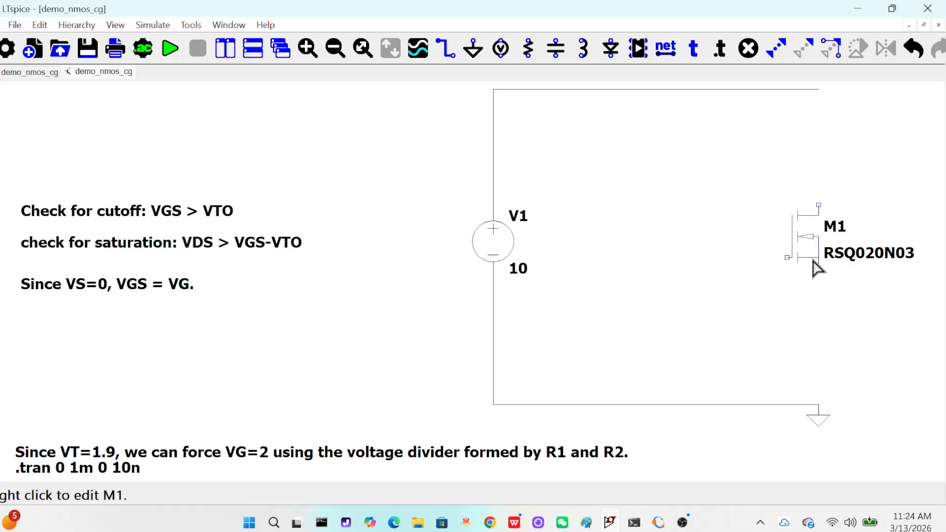
right_click(809, 253)
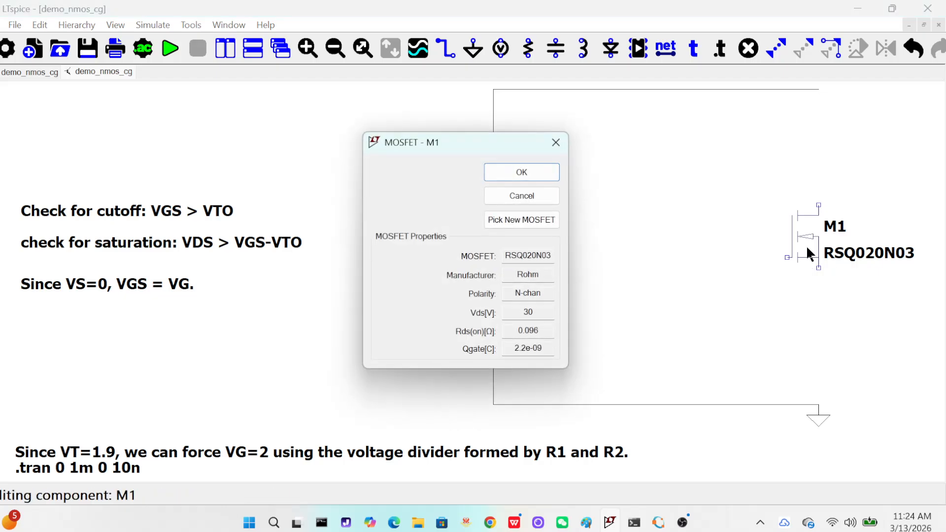
click(535, 220)
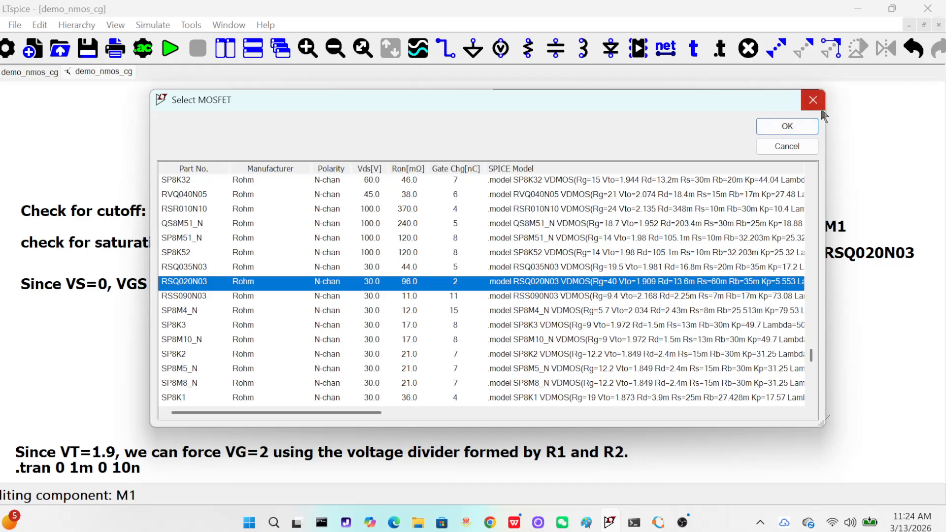
click(813, 100)
click(556, 142)
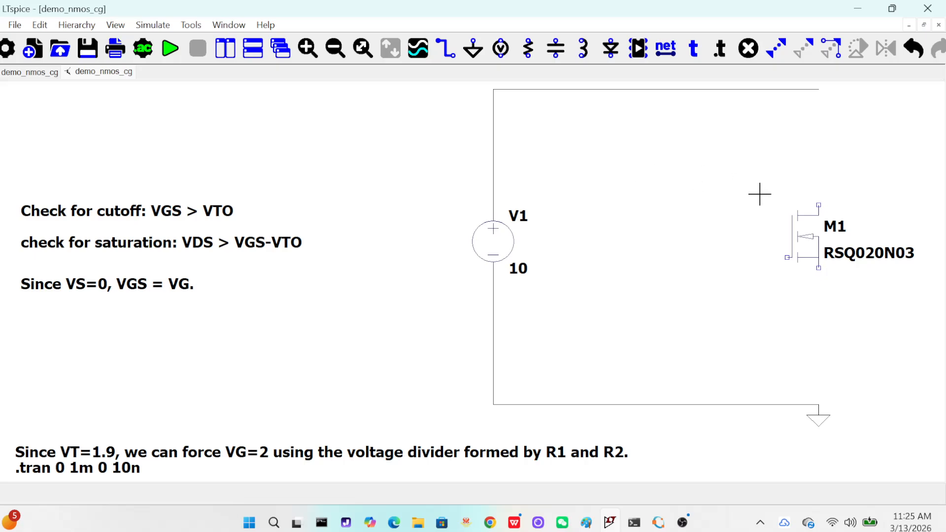
- Wire the source pin of M1 straight down to the ground node
click(446, 49)
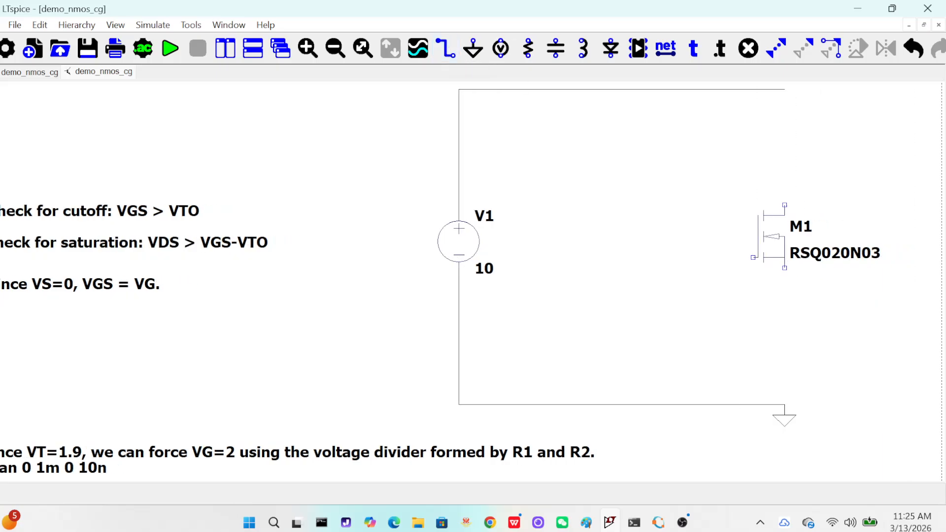
click(766, 268)
click(767, 405)
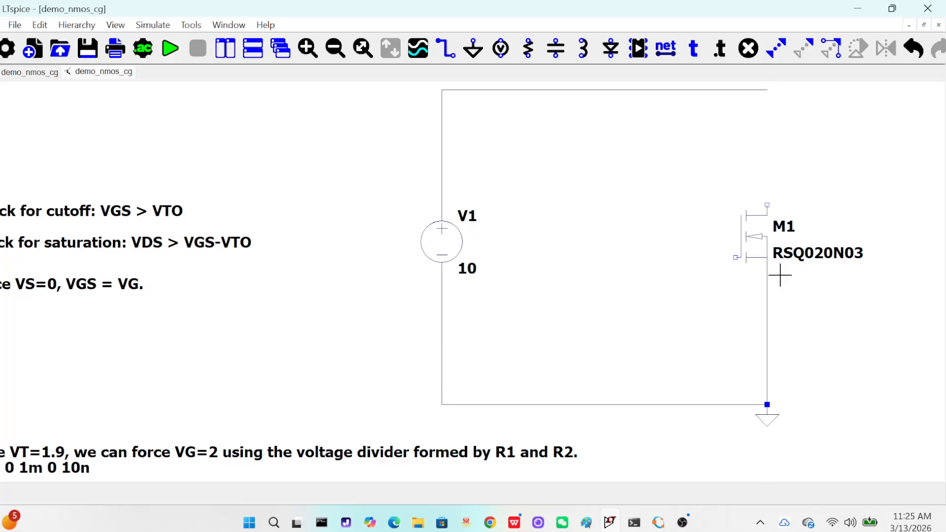
key(Escape)
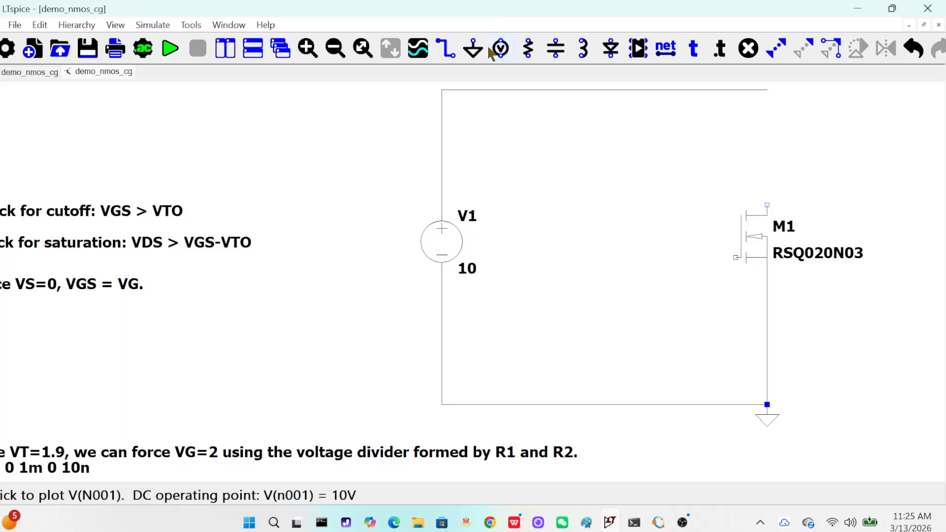
- Place a resistor directly above the drain of M1 and set its resistance to 100 Ω
click(527, 48)
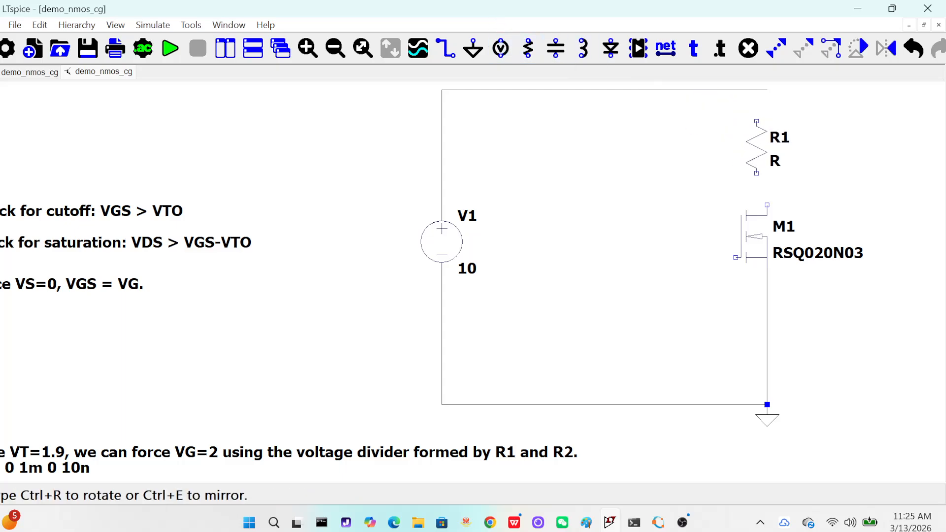
key(Escape)
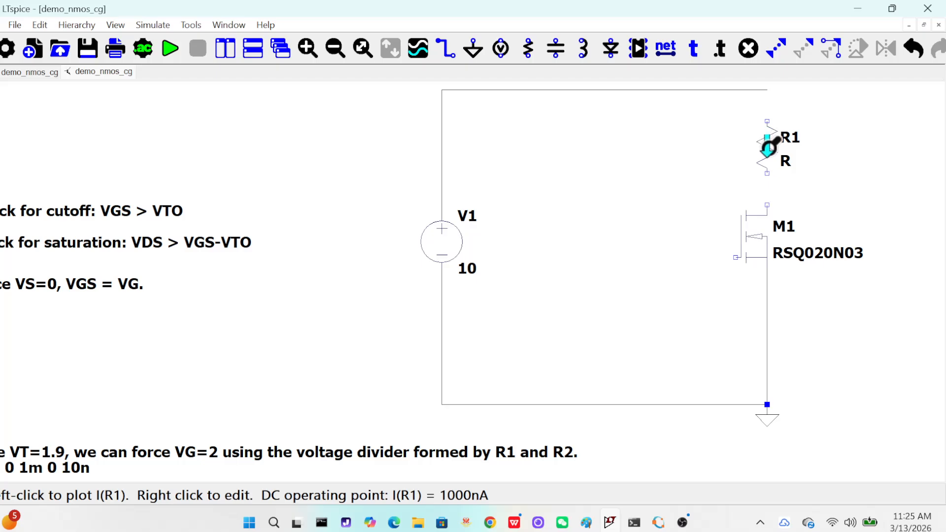
right_click(770, 146)
text(100)
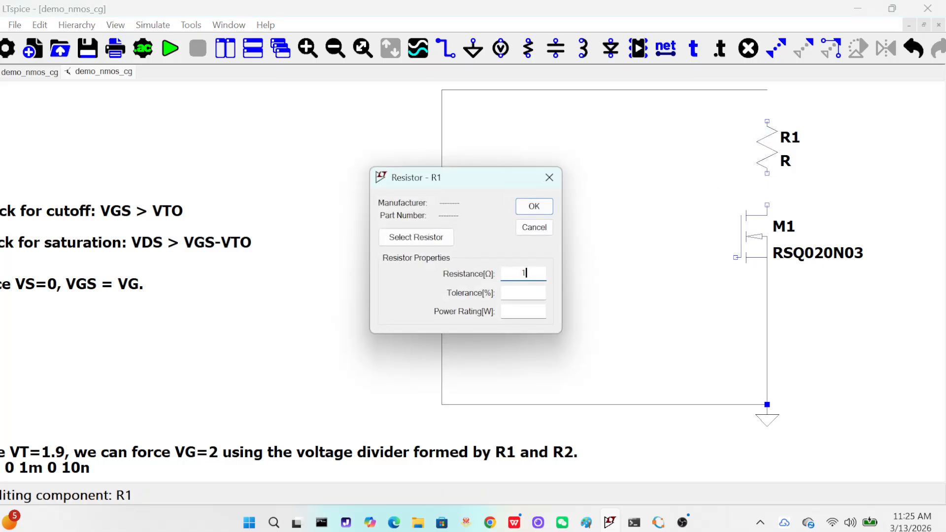
click(544, 213)
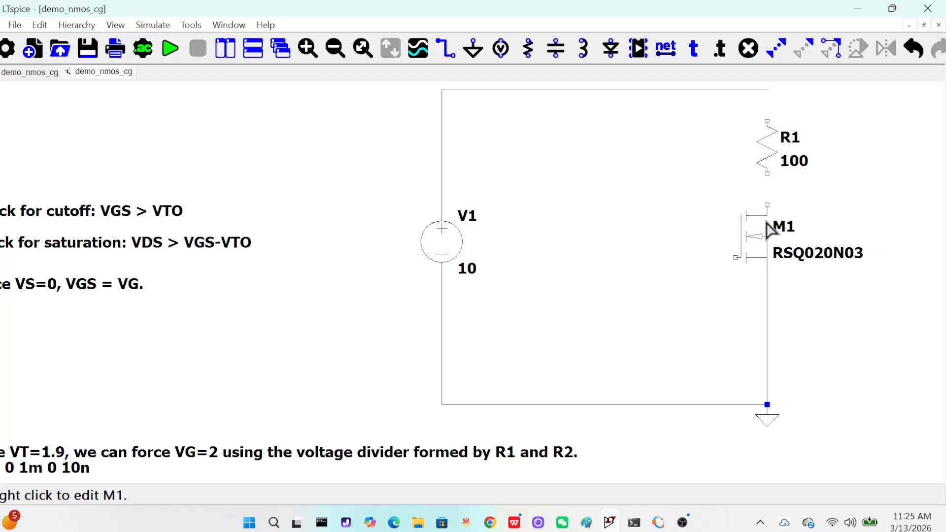
- Fit the schematic in a restored-down window and check the Vto value of RSQ020N03 in M1's model list
double_click(330, 15)
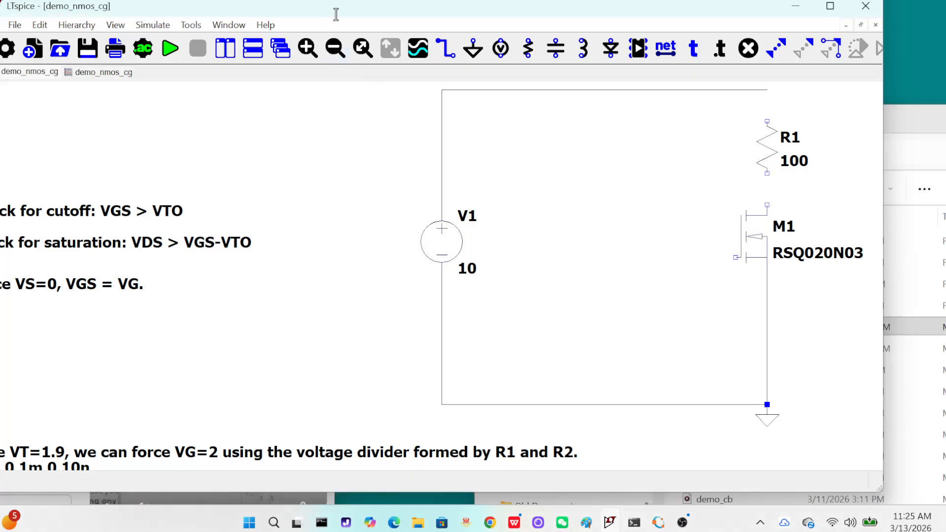
click(128, 31)
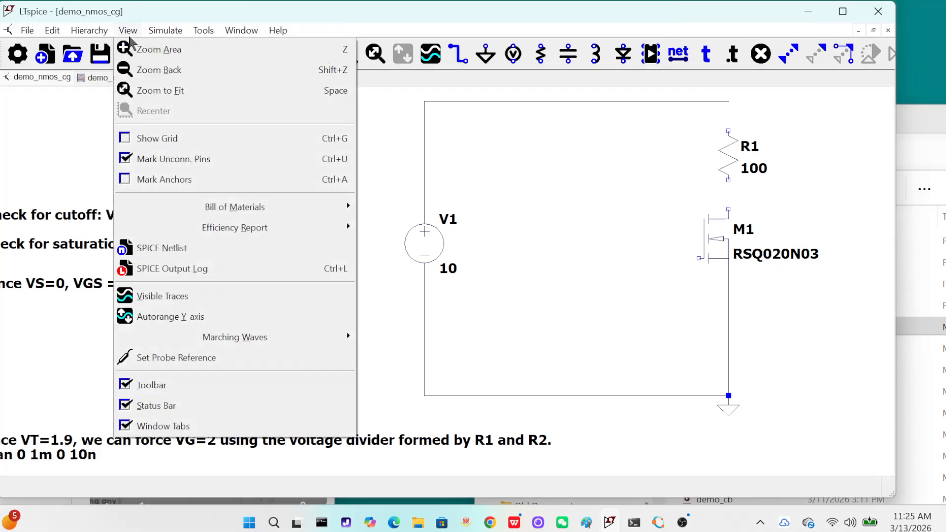
click(153, 89)
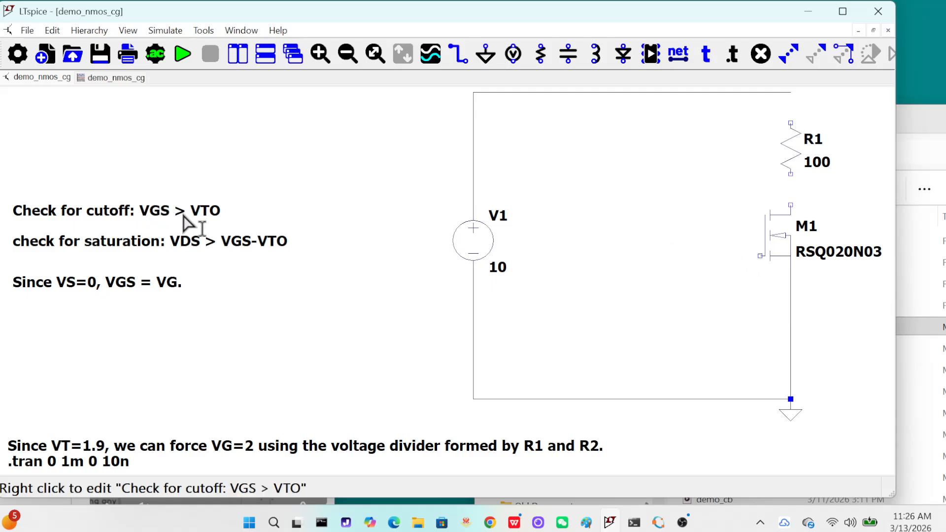
right_click(794, 251)
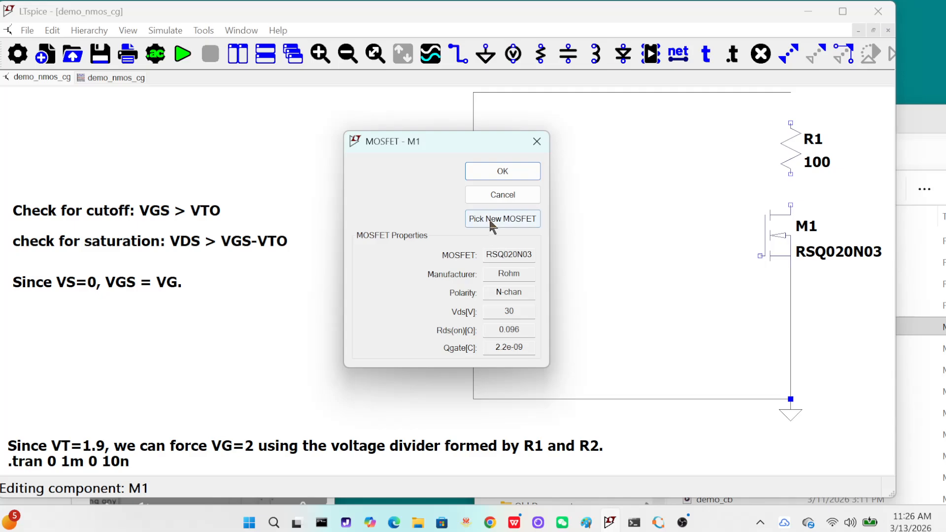
click(494, 218)
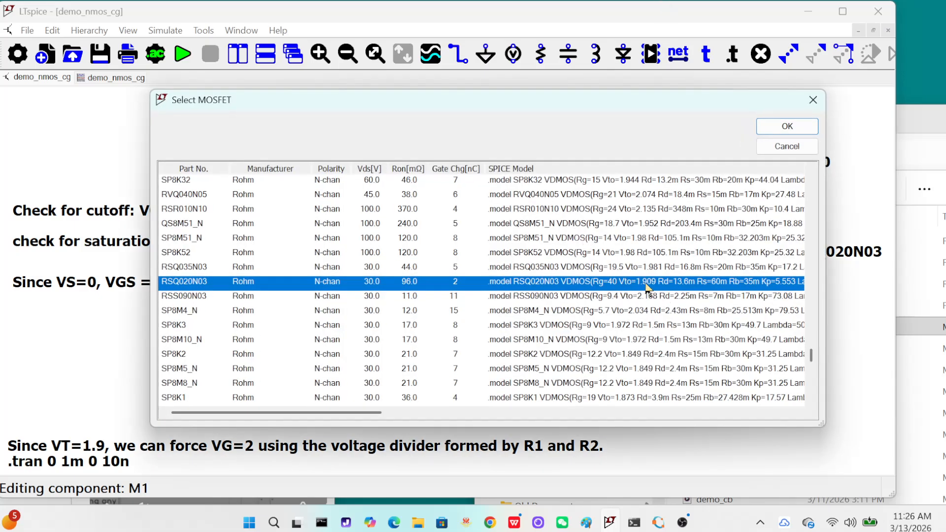
click(813, 100)
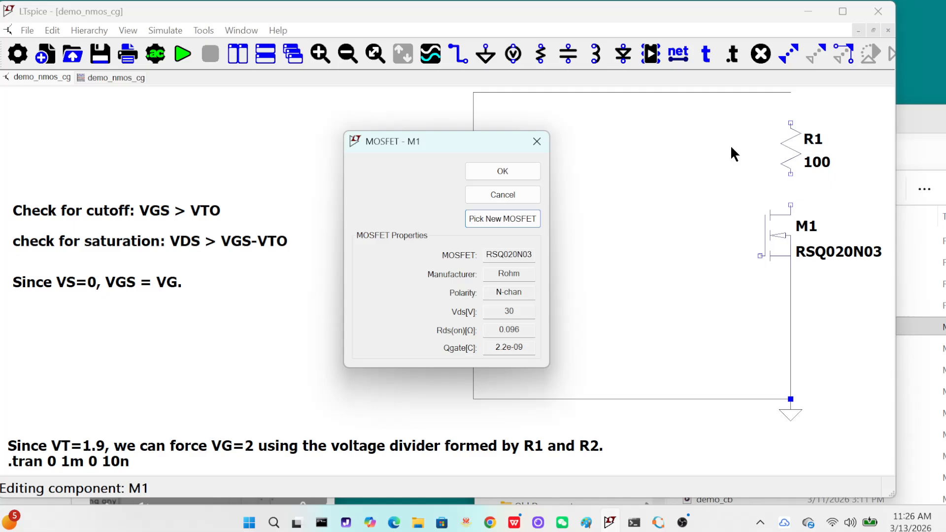
click(536, 142)
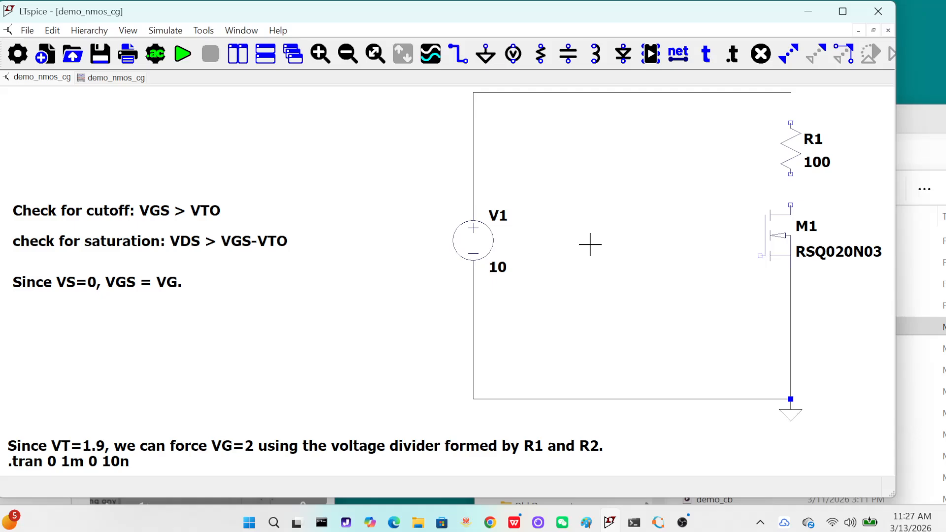
- Place resistors R2 and R3 one above the other between source V1 and MOSFET M1
click(540, 54)
click(639, 165)
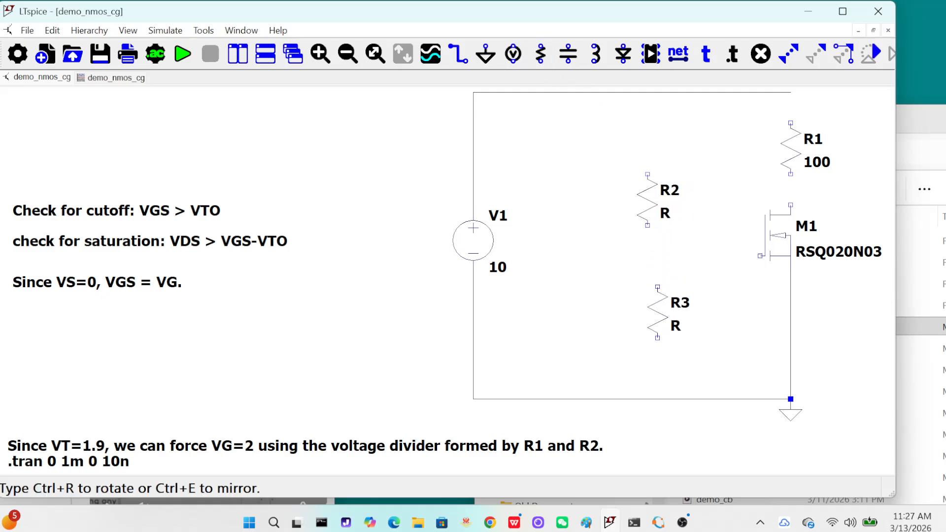
click(639, 278)
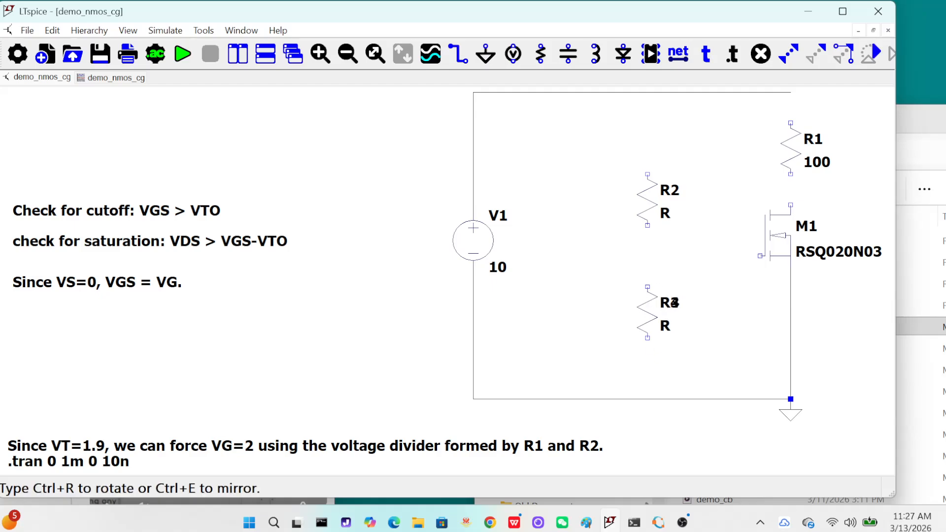
key(Escape)
- Wire R2 and R3 in series between the supply rail and the ground rail
click(458, 54)
click(647, 92)
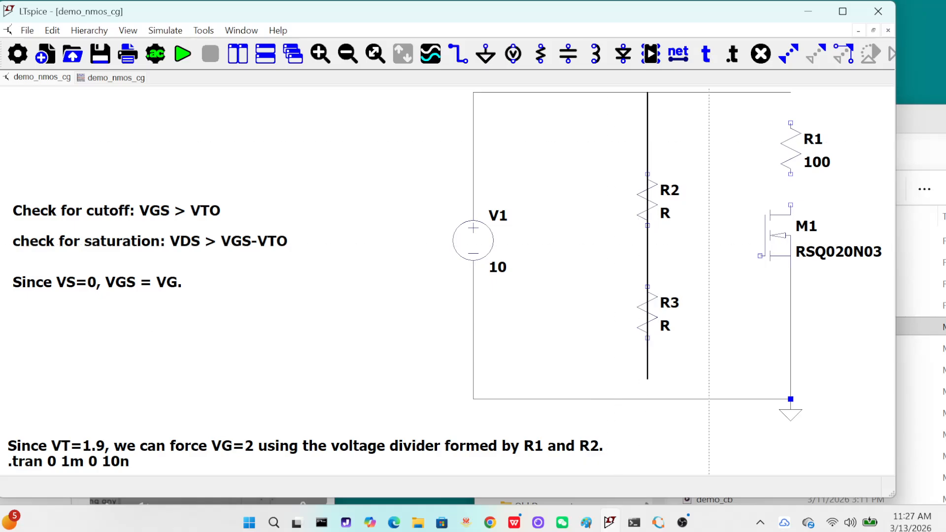
click(698, 398)
key(Escape)
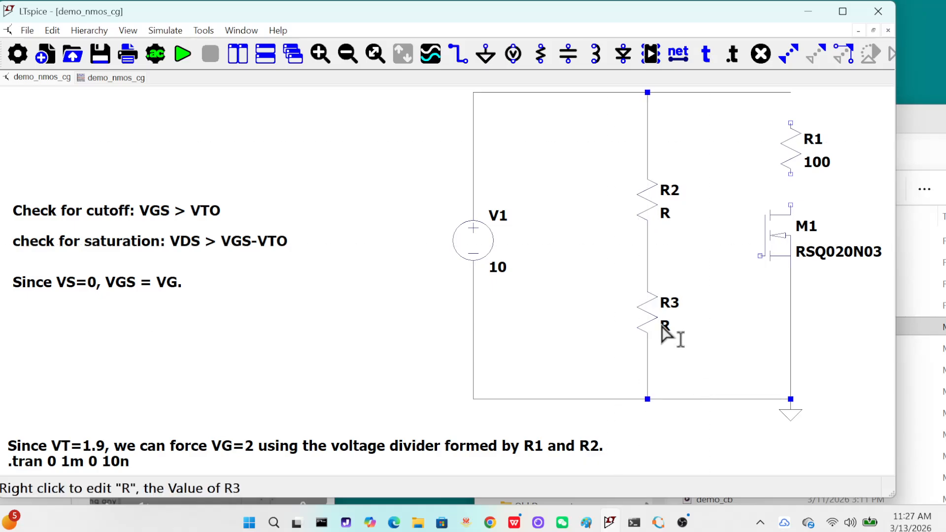
- Set the resistance of R3 to 2Meg
right_click(643, 310)
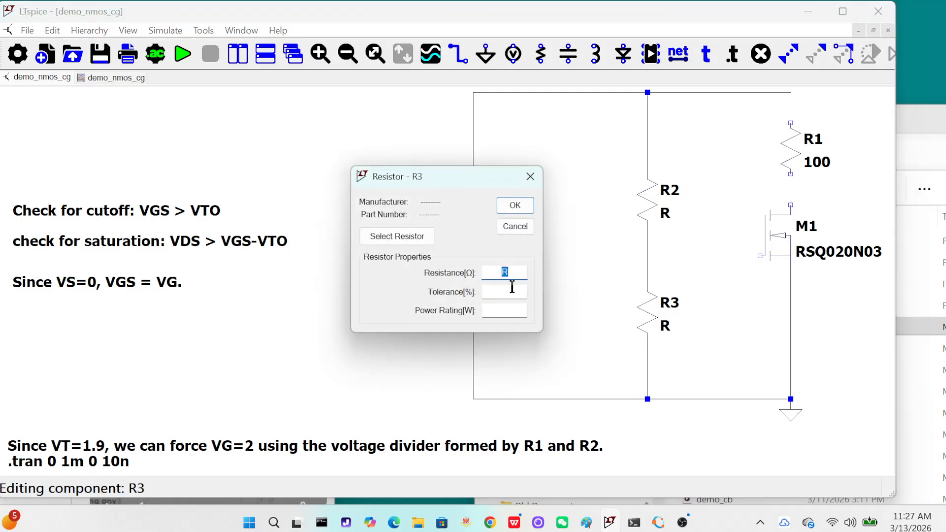
text(2meg)
click(514, 206)
right_click(646, 207)
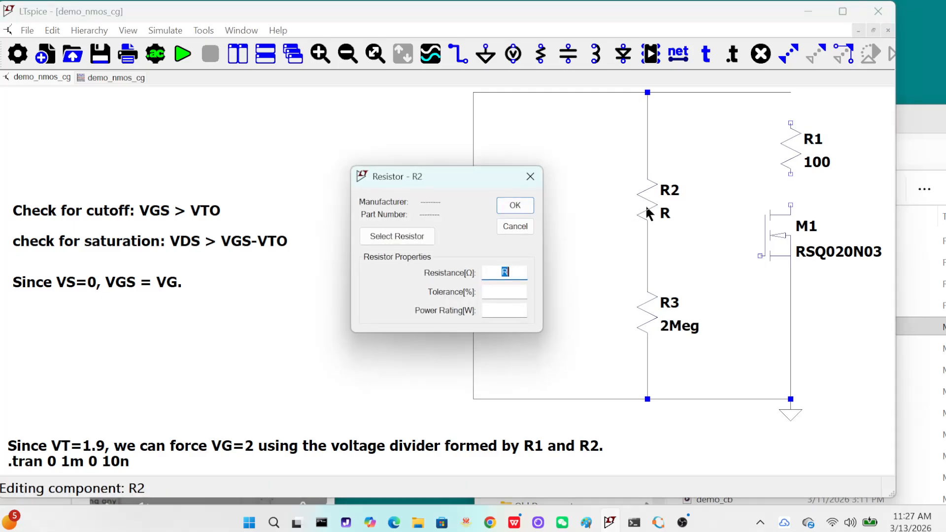
text(8meg)
click(530, 177)
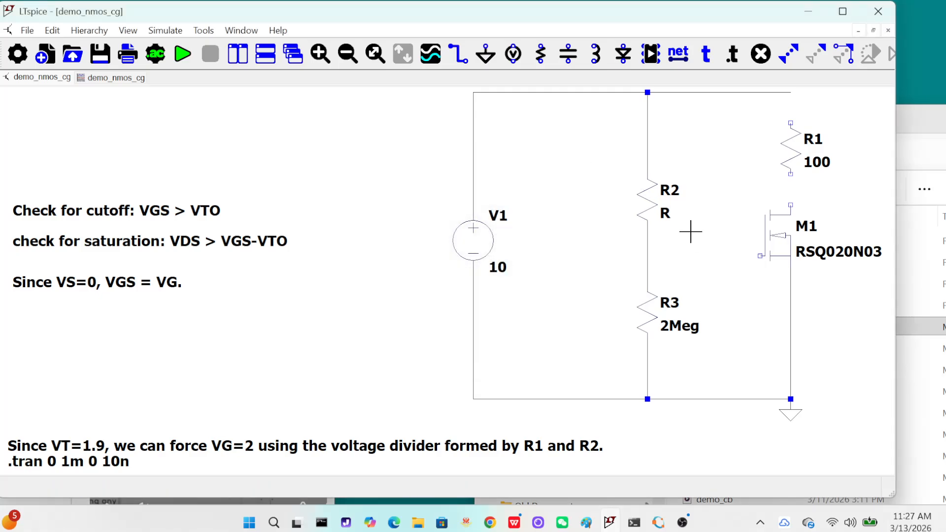
- Set the resistance of R2 to 8Meg
right_click(653, 209)
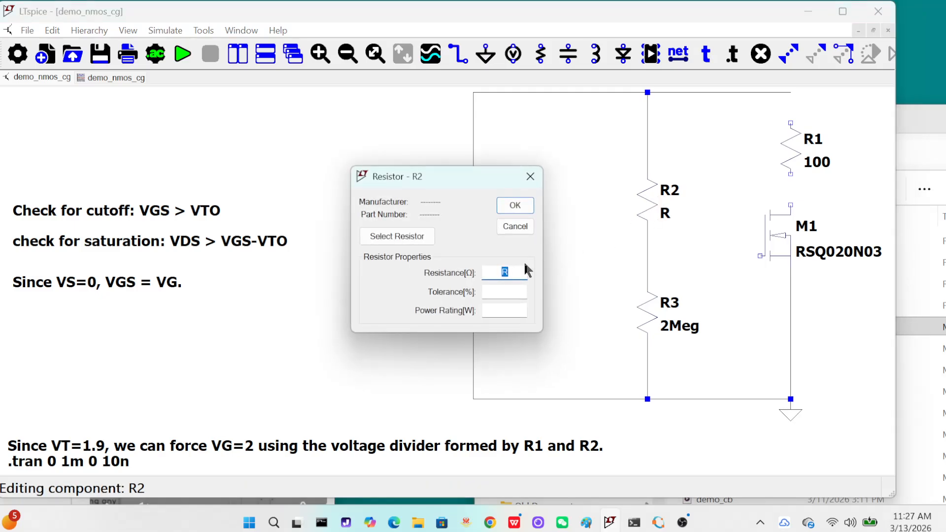
text(8meg)
click(512, 206)
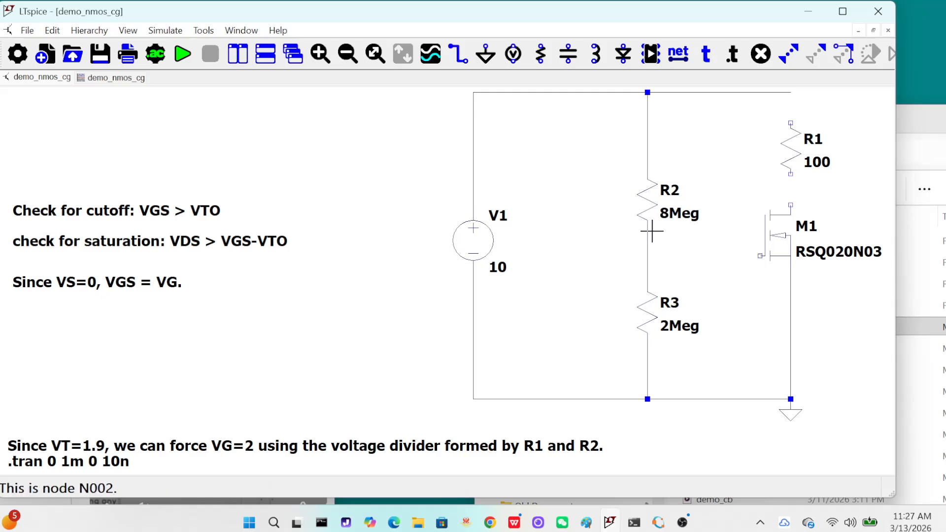
- Wire the junction between R2 and R3 to the gate of M1
click(458, 53)
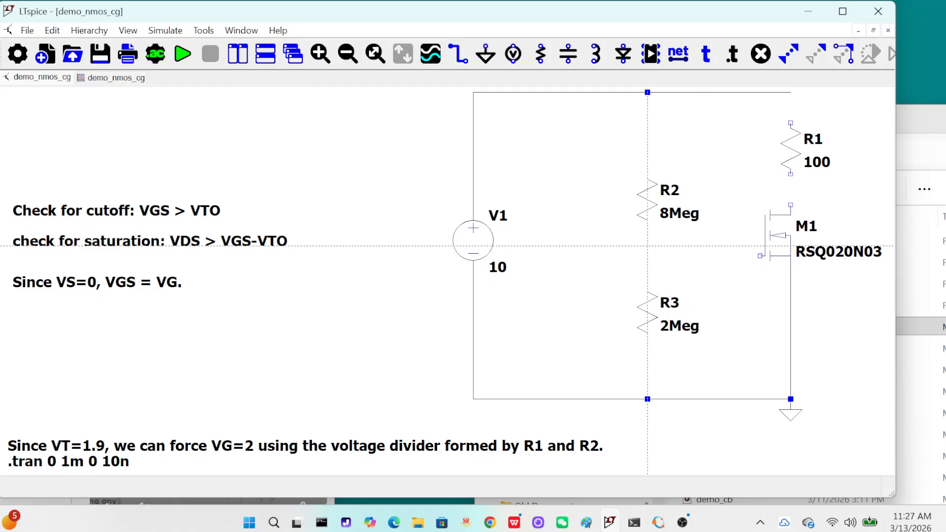
click(647, 256)
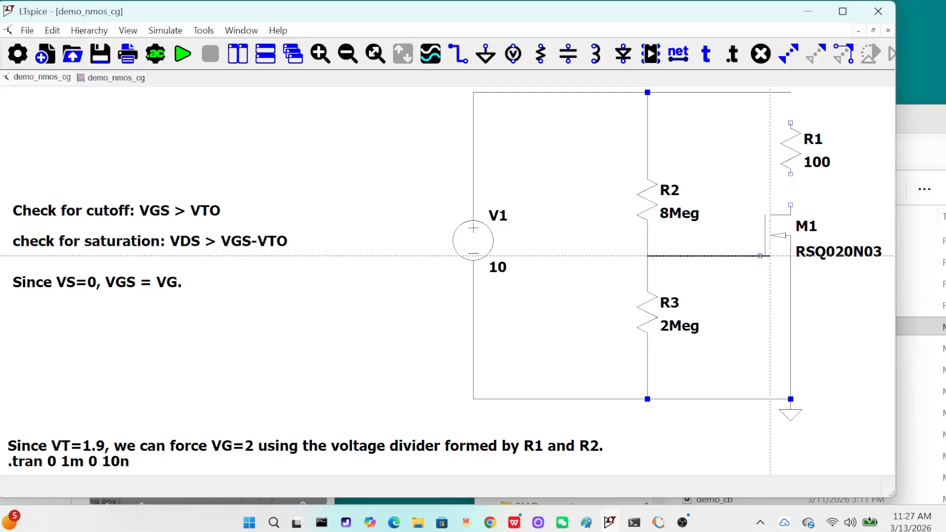
click(763, 256)
key(Escape)
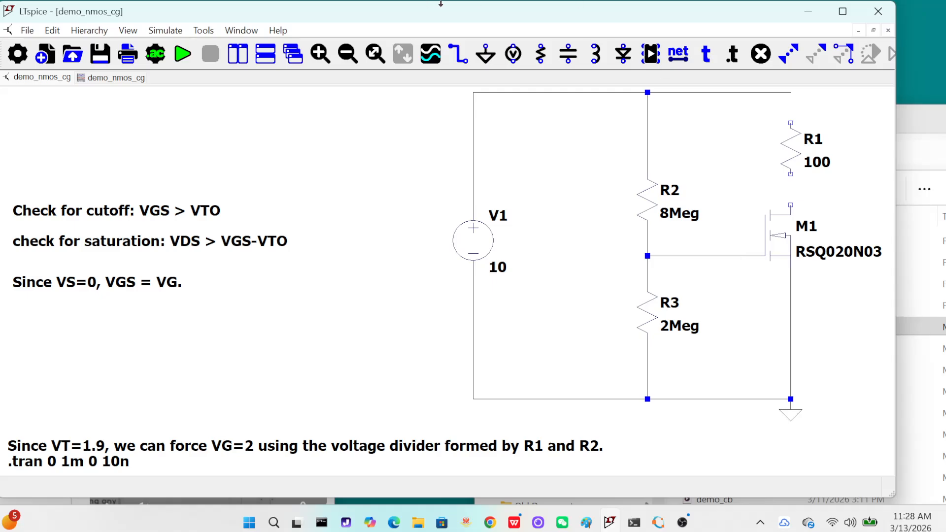
- Wire the drain of M1 through R1 up to the end of the supply rail
click(465, 56)
click(790, 205)
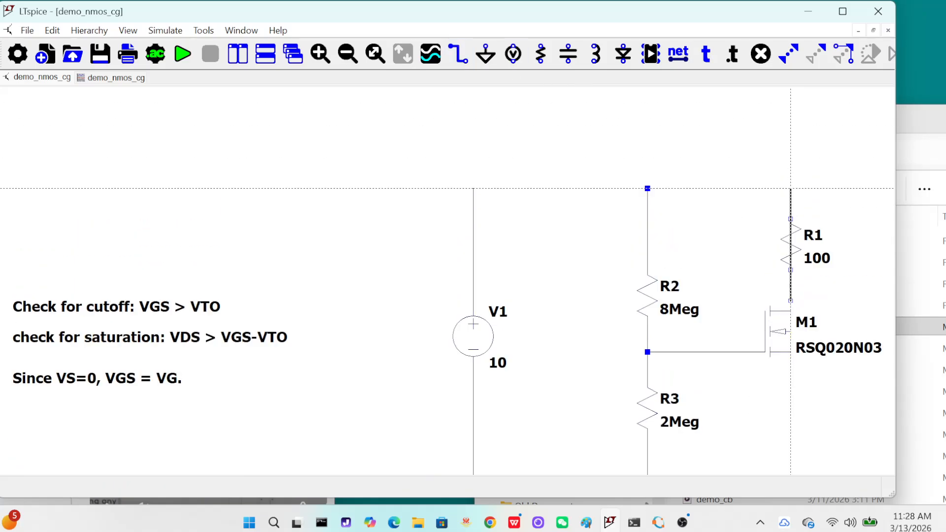
click(791, 188)
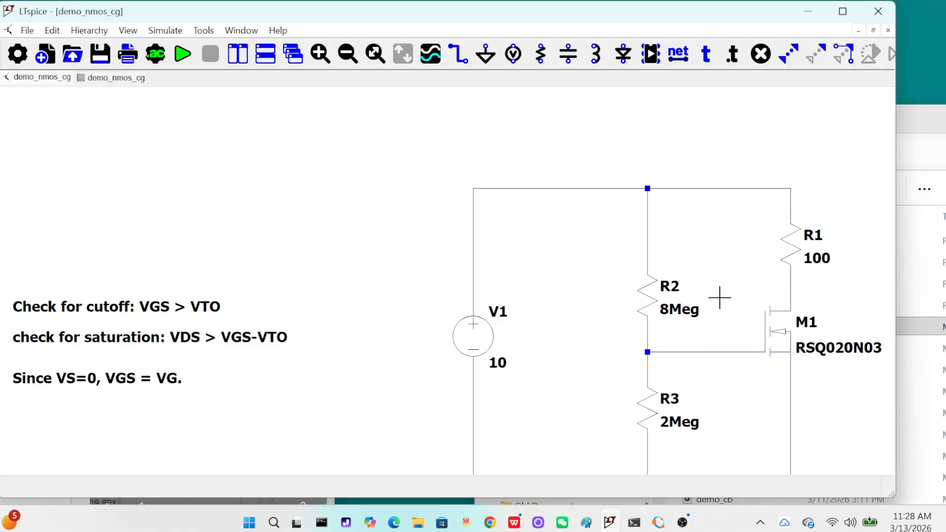
- Add a DC operating point analysis and place its .op directive above the cutoff and saturation notes
click(57, 35)
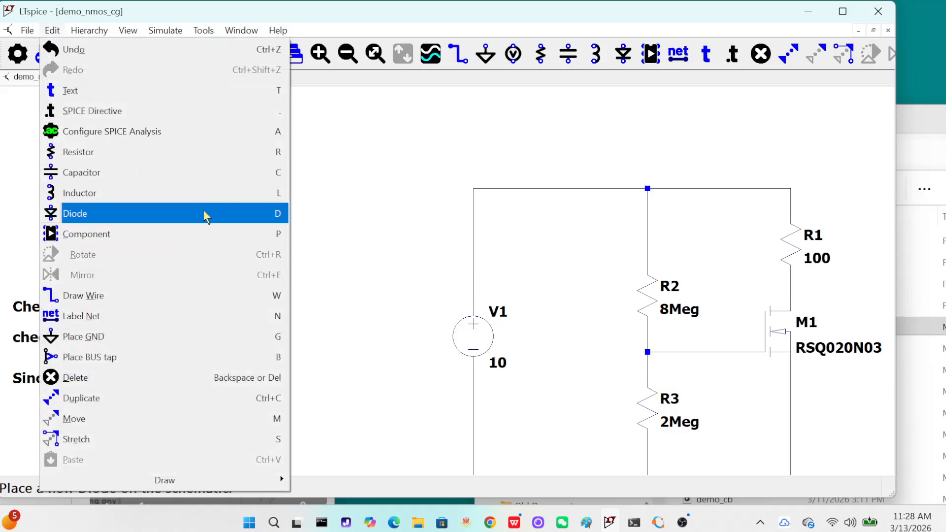
click(224, 144)
click(476, 152)
click(546, 372)
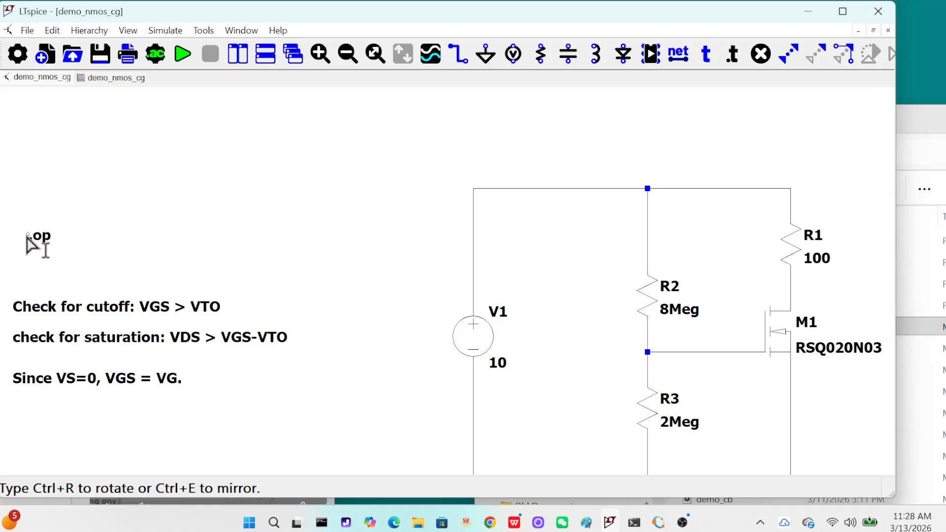
click(26, 236)
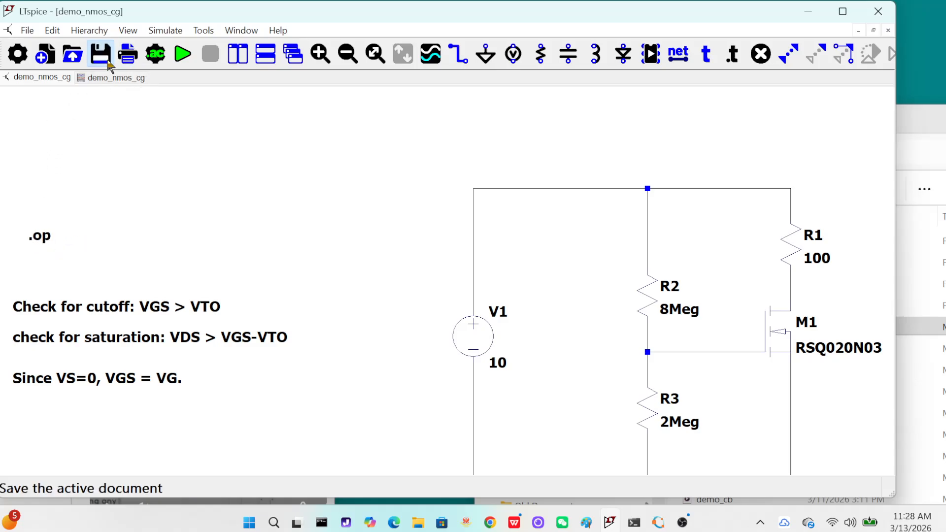
- Run the DC operating point simulation and dismiss its results after reading the node voltages and device currents
click(165, 30)
click(183, 50)
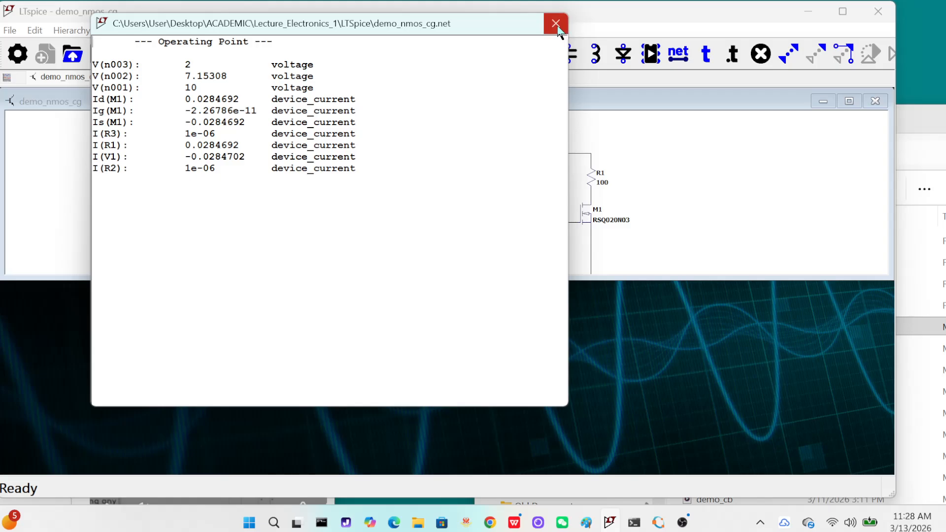
click(556, 23)
- Label the net on the wire leading to the gate of M1 as gate
click(677, 54)
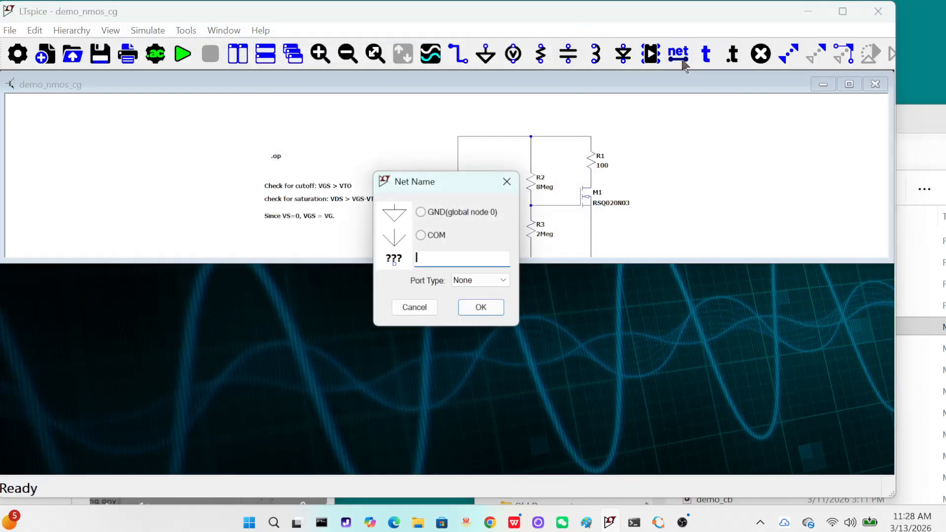
text(gate)
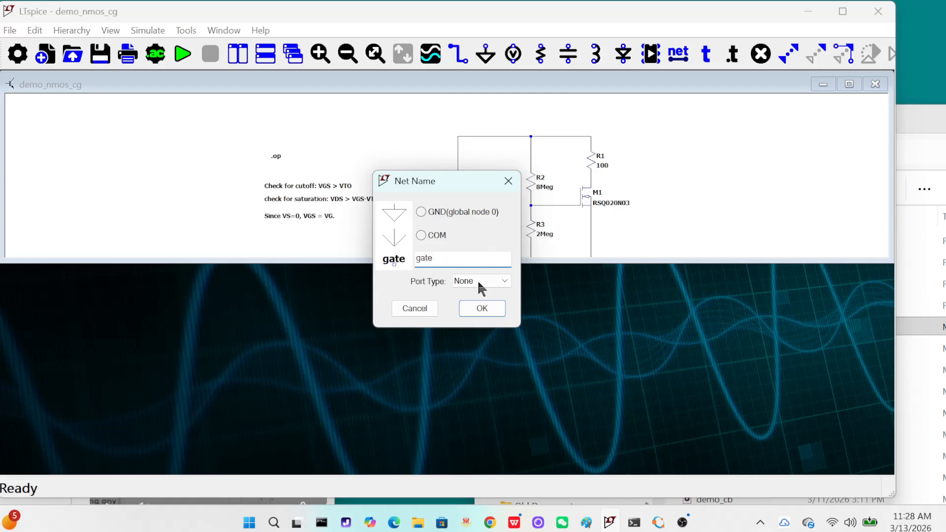
click(487, 310)
click(565, 205)
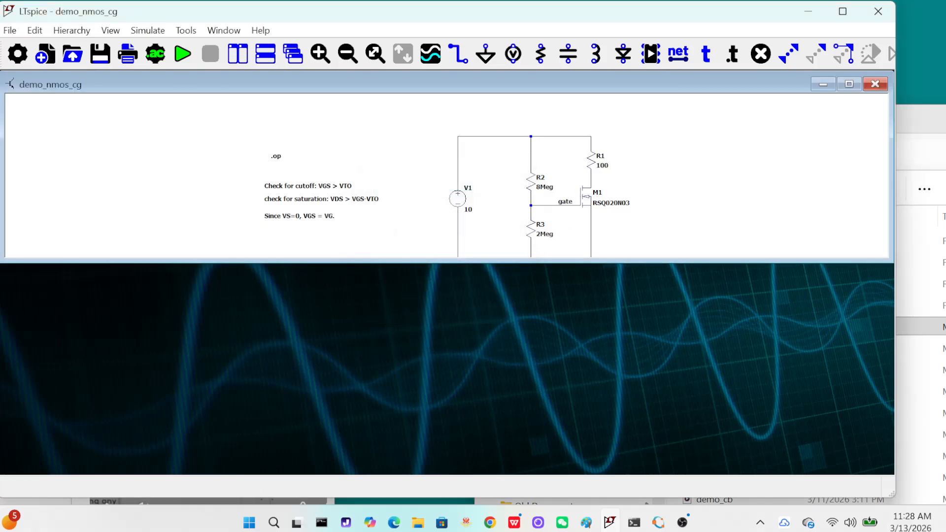
- Label the net between R1 and the drain of M1 as drain
click(682, 61)
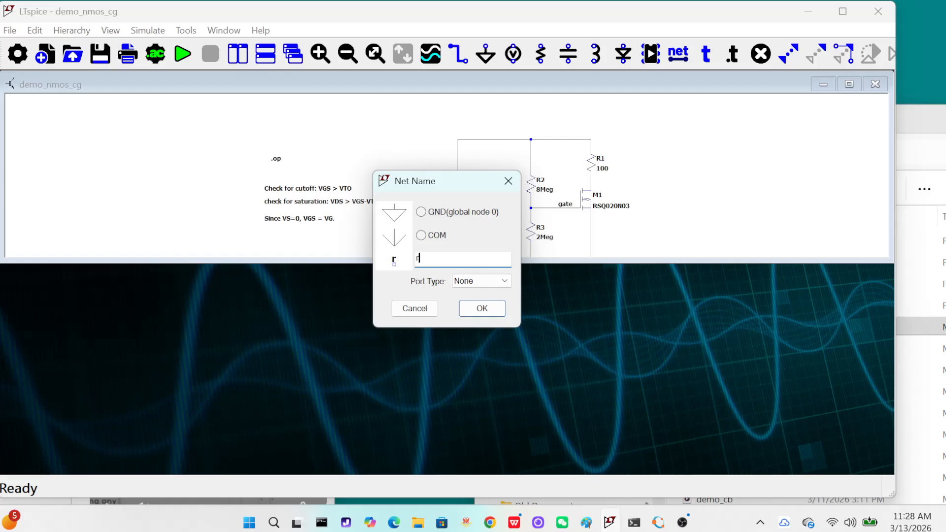
text(drain)
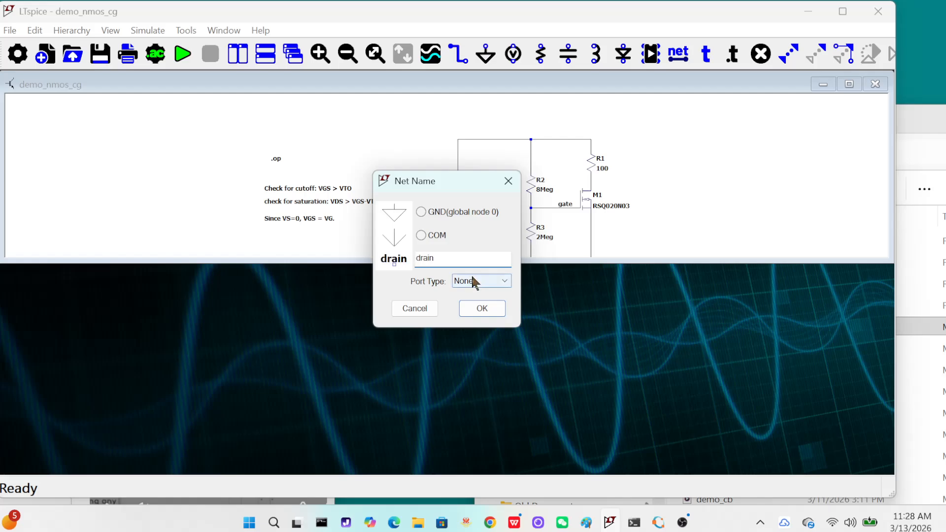
click(486, 308)
click(590, 182)
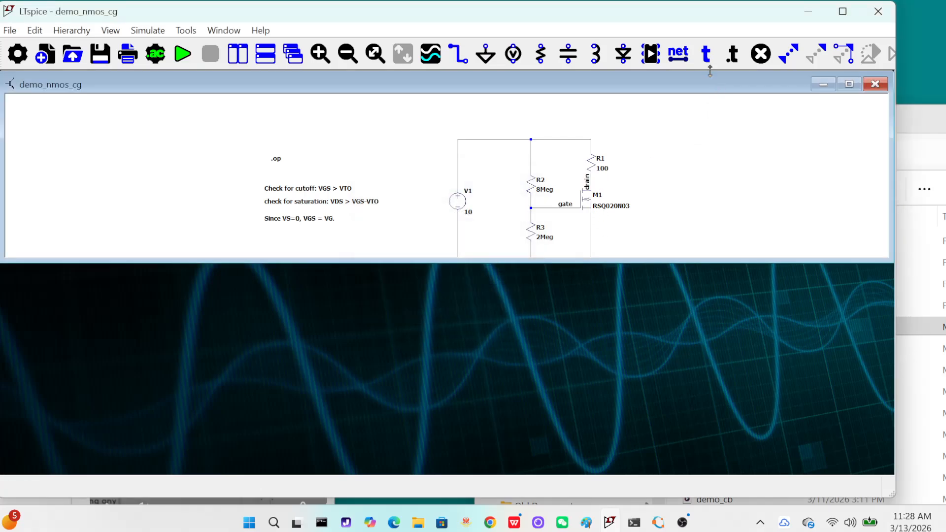
- Label the net on the wire below the source of M1 as source
click(688, 56)
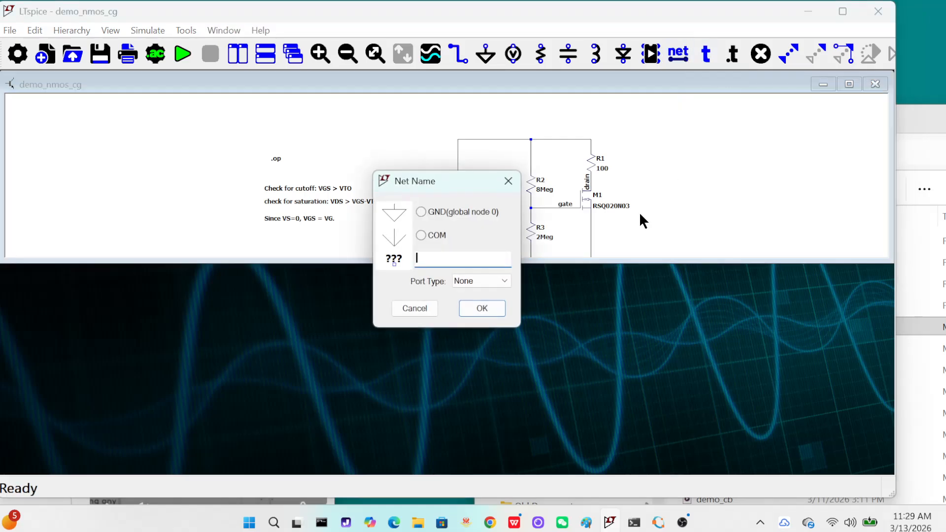
text(source)
click(479, 308)
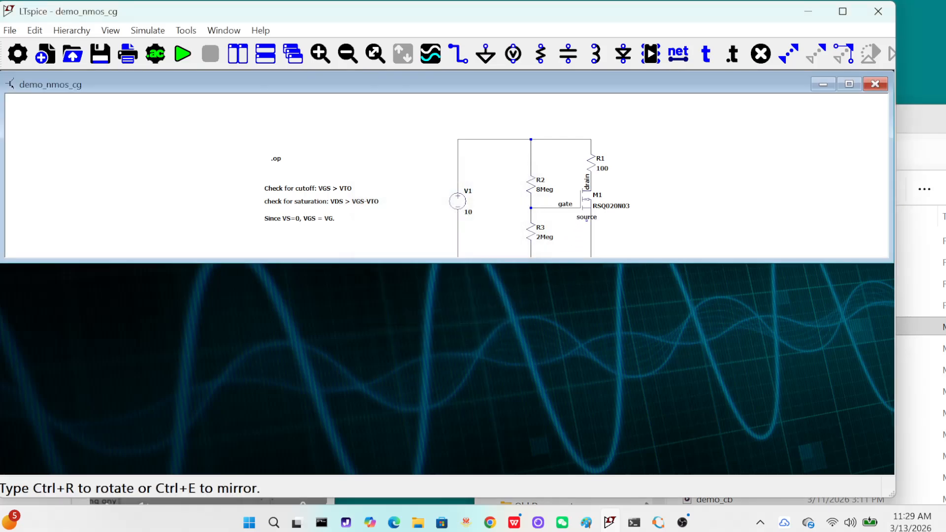
click(590, 221)
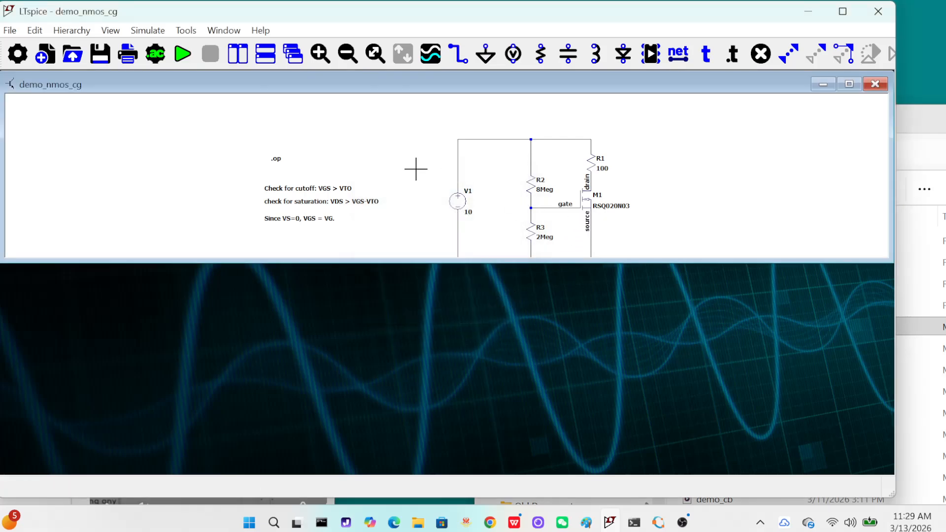
- Rerun the operating point simulation to read the labelled gate and drain voltages, and maximize the schematic
click(181, 54)
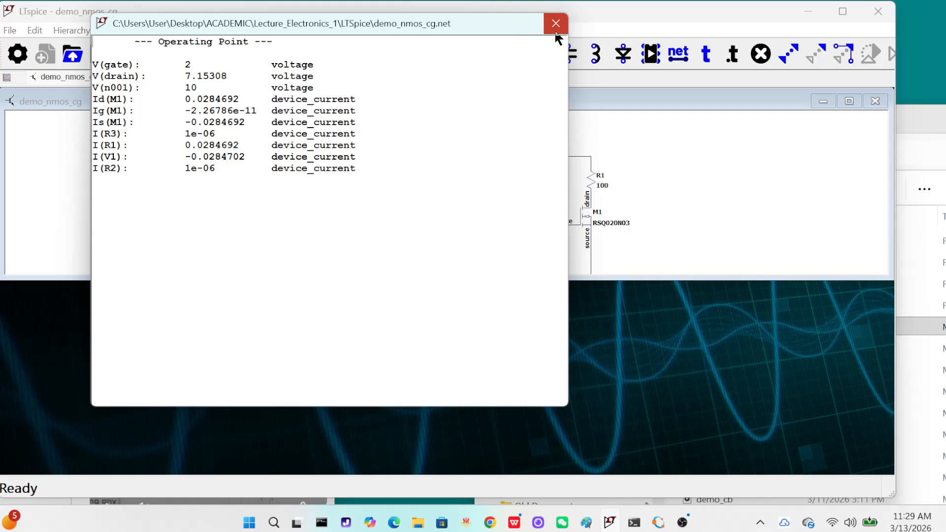
click(556, 24)
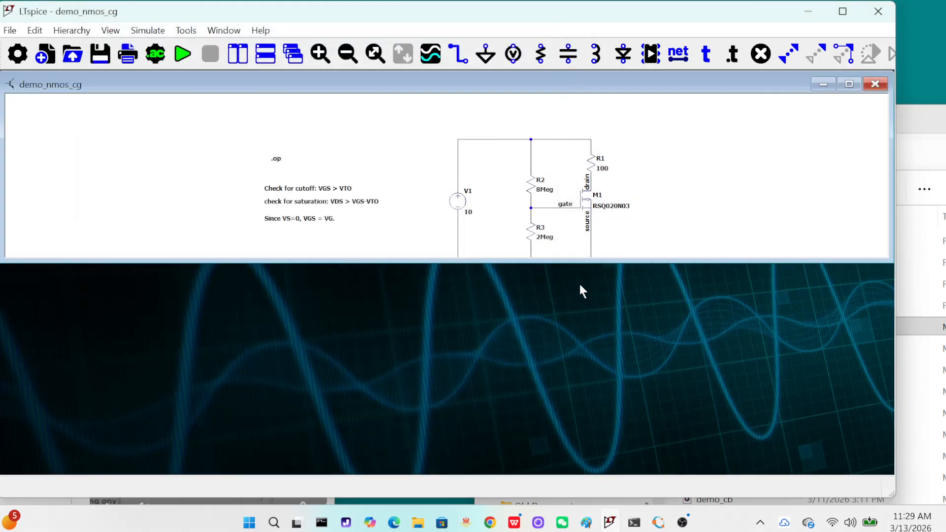
click(849, 84)
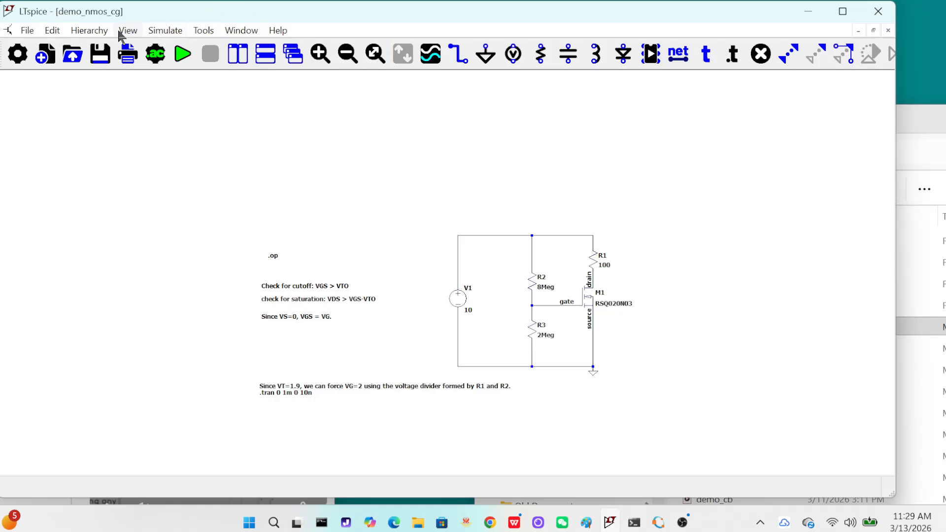
click(53, 31)
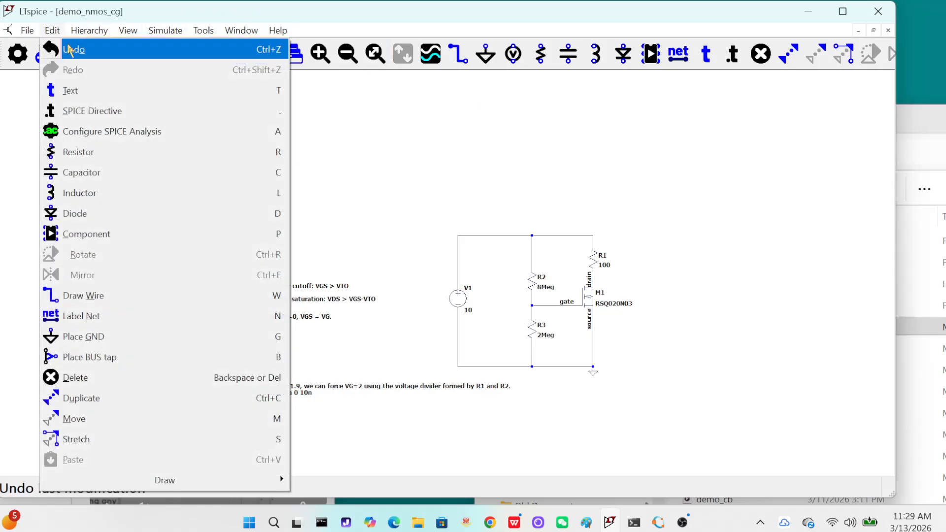
click(172, 49)
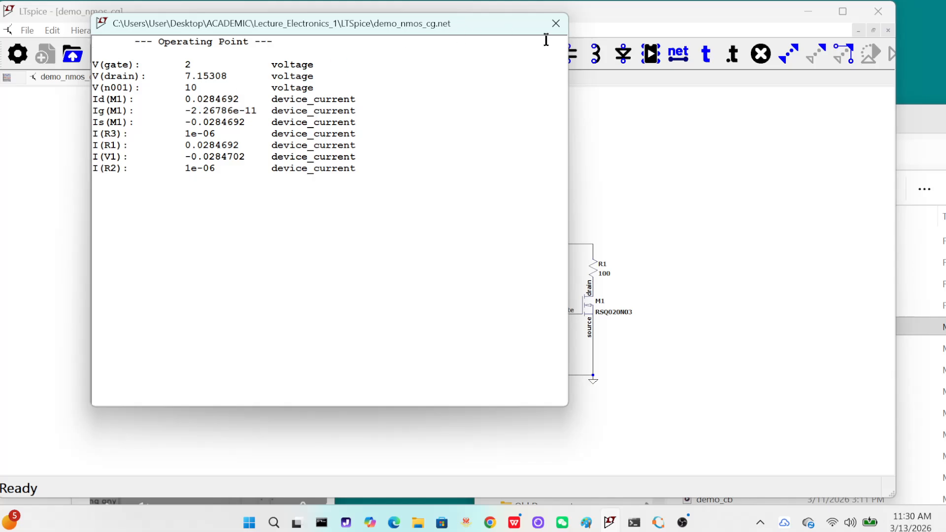
click(555, 26)
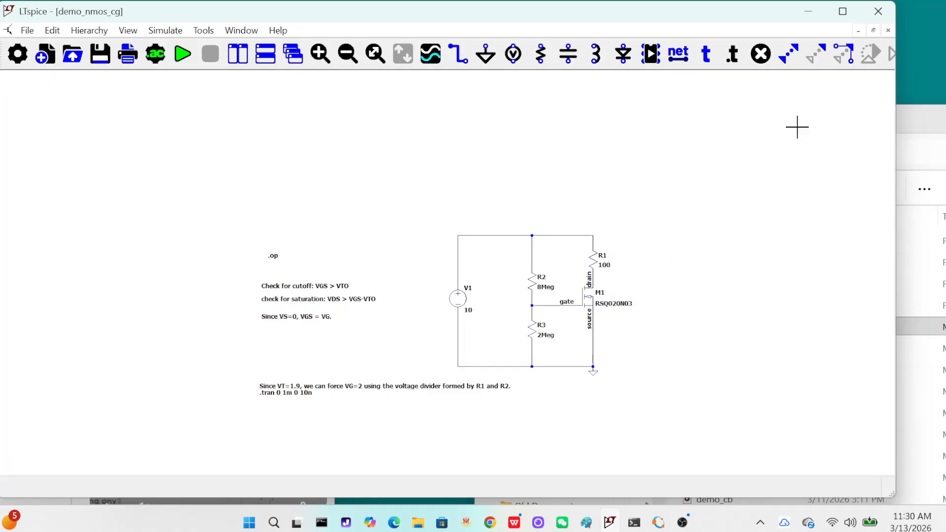
- Place a resistor between the source of M1 and the ground node
click(128, 30)
click(163, 91)
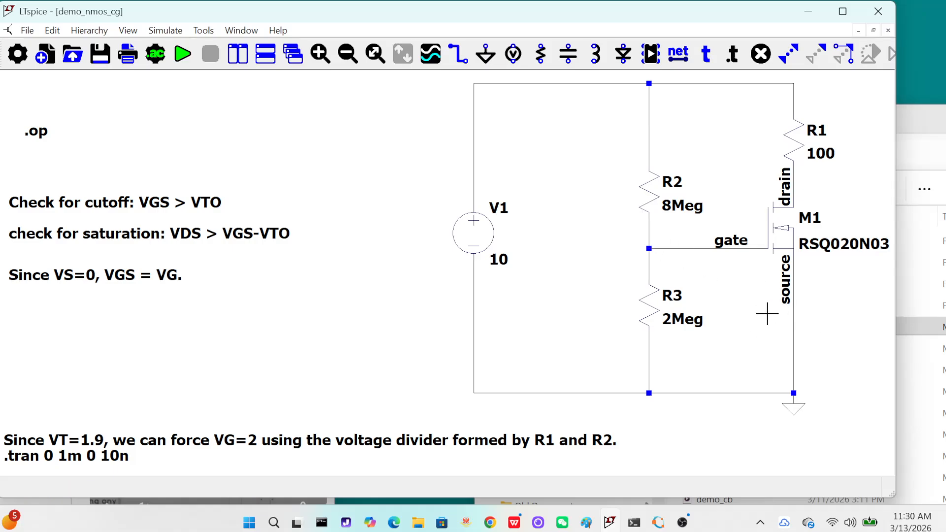
click(536, 56)
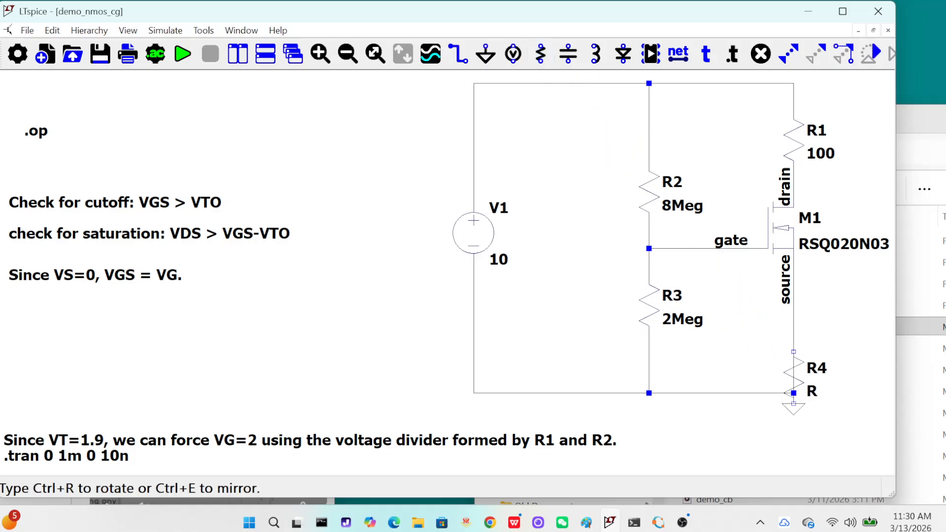
click(800, 369)
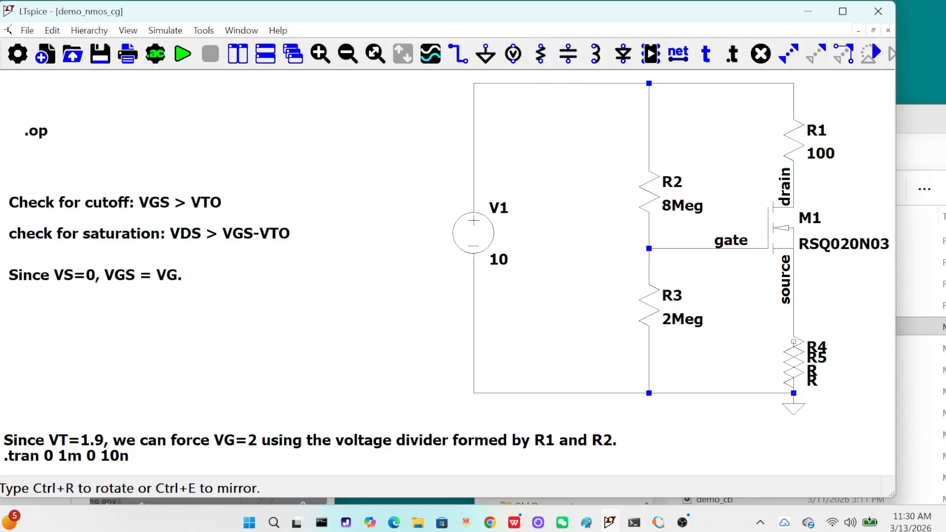
right_click(801, 369)
- Set the resistance of R4 to 100 ohms
right_click(798, 368)
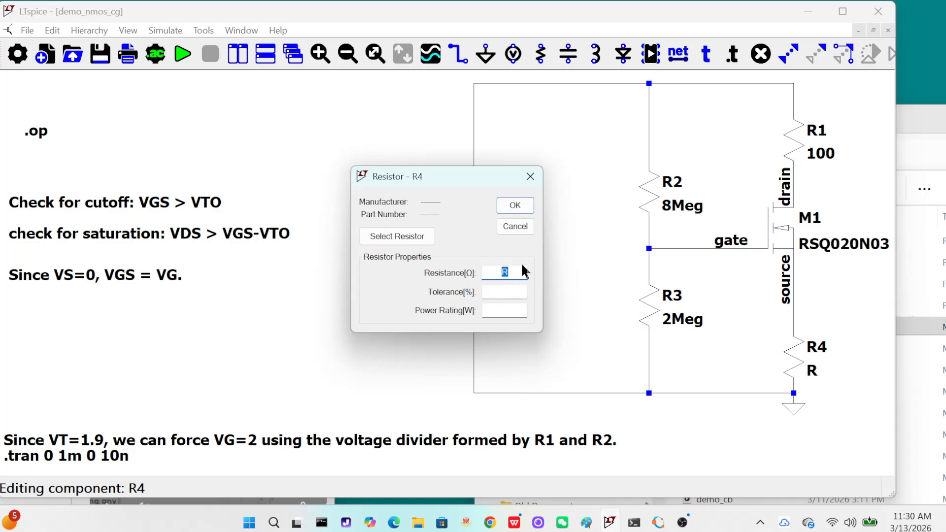
text(100)
click(515, 206)
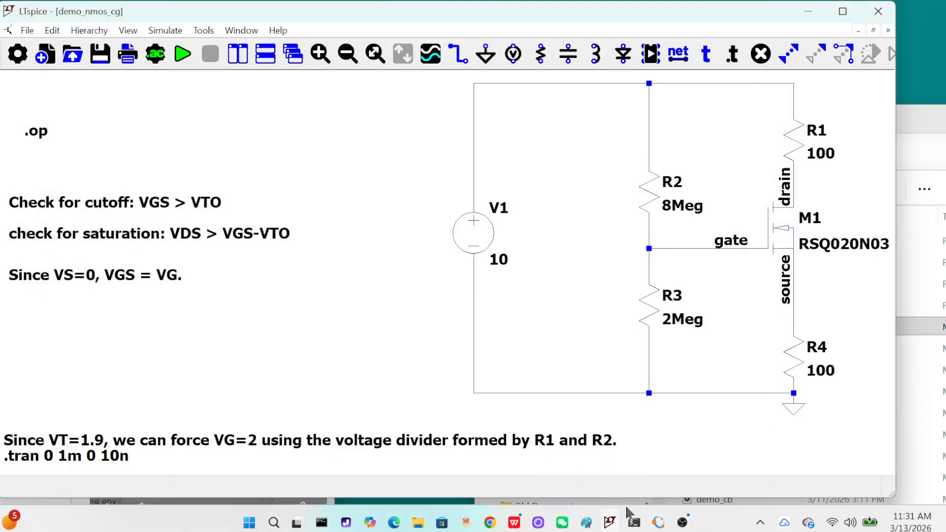
- Switch to Octave, calculate the voltage across the source resistor as 100*0.028, and return to the schematic
click(657, 521)
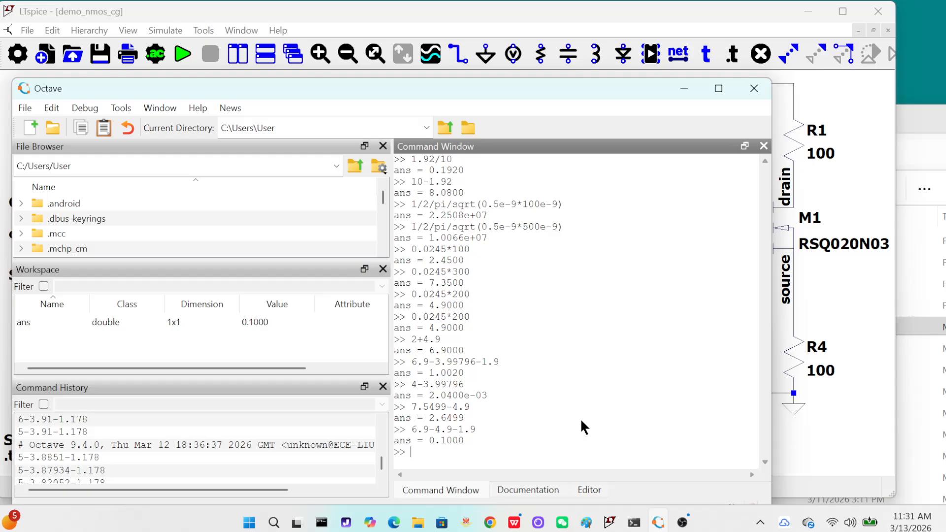
text(100*0.028)
key(Return)
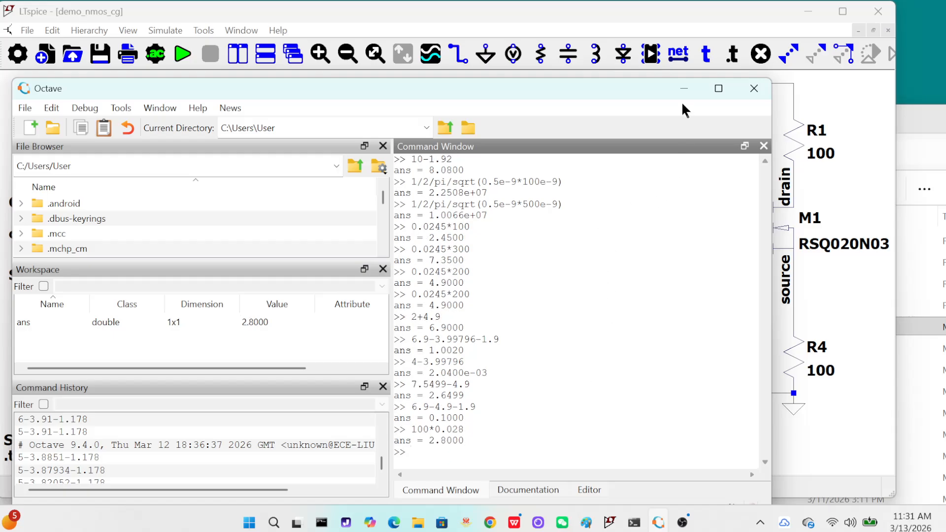
click(684, 89)
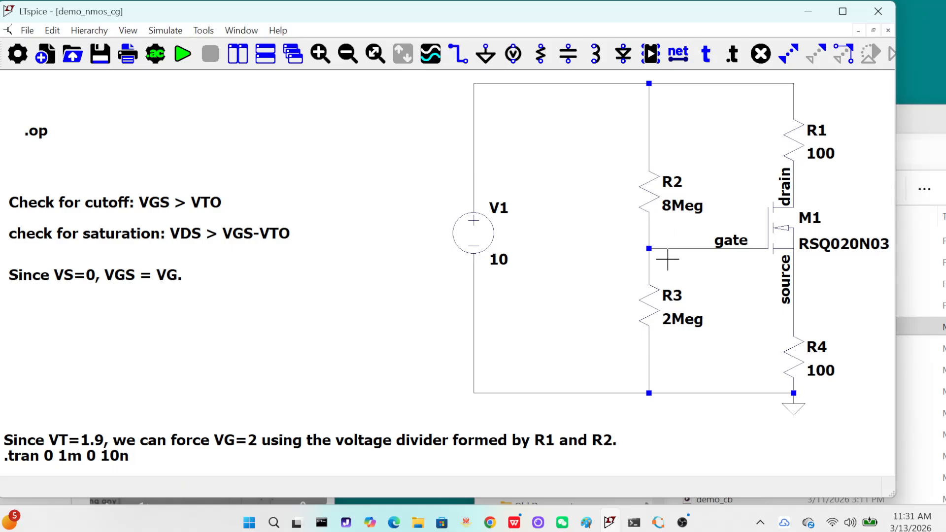
- Set the value of R3 to 4.8Meg
right_click(670, 320)
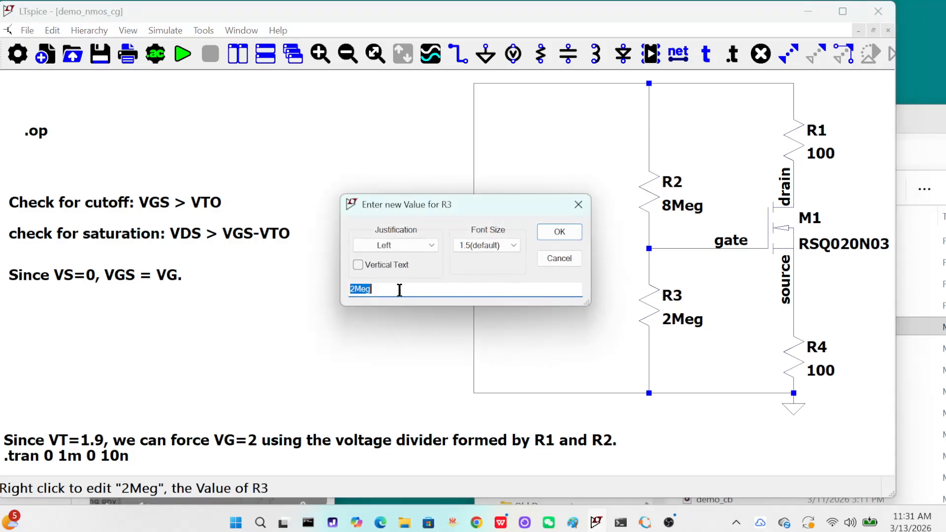
drag(355, 289, 349, 289)
key(BackSpace)
text(4.8)
click(558, 233)
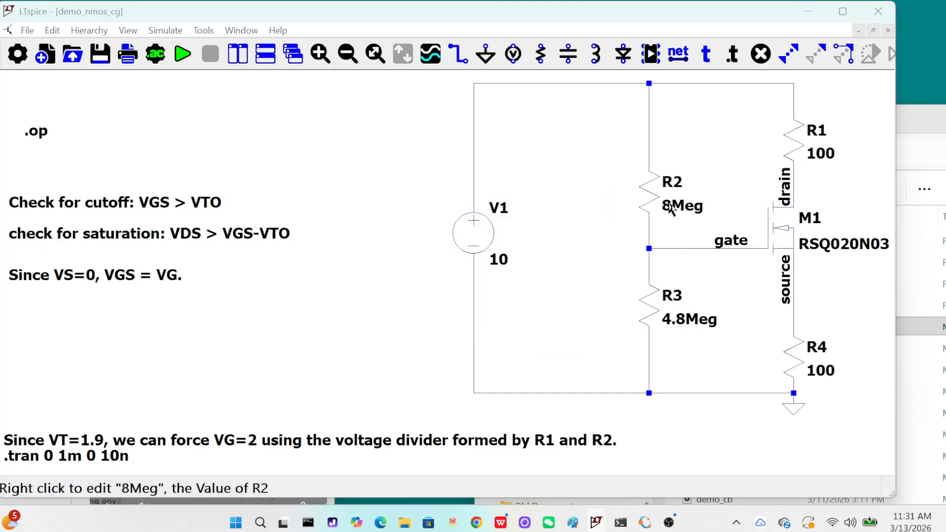
- Set the value of R2 to 5.2Meg
right_click(660, 209)
drag(355, 290, 347, 290)
text(5.2Meg)
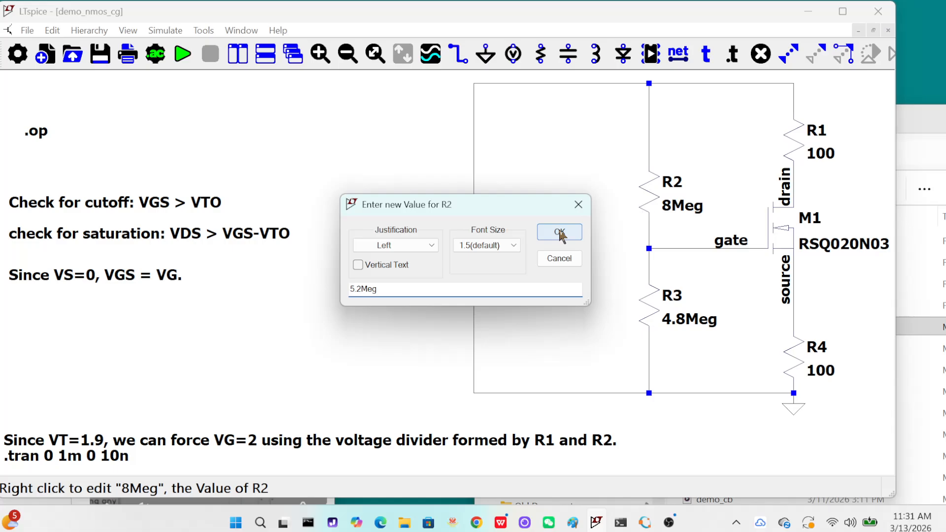
click(559, 231)
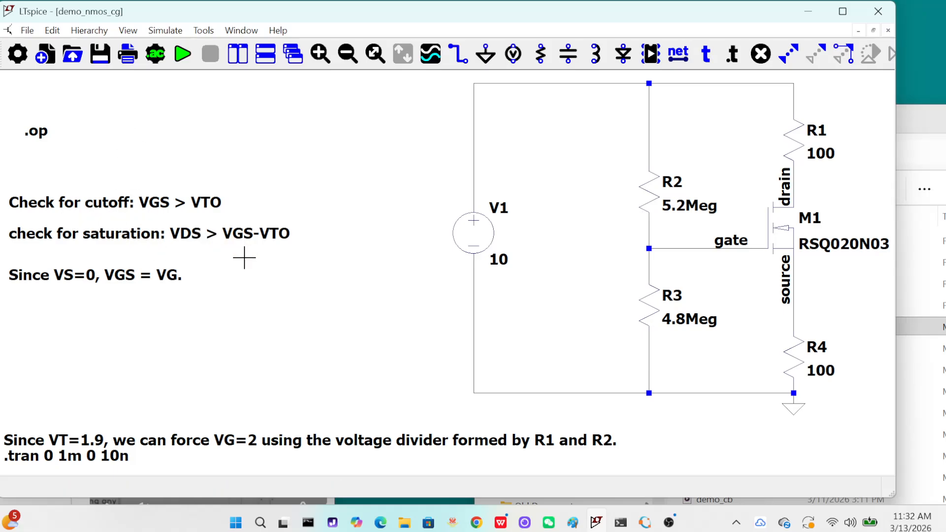
- Run the operating point simulation with the new divider and move the results aside so the resistors stay visible
click(187, 58)
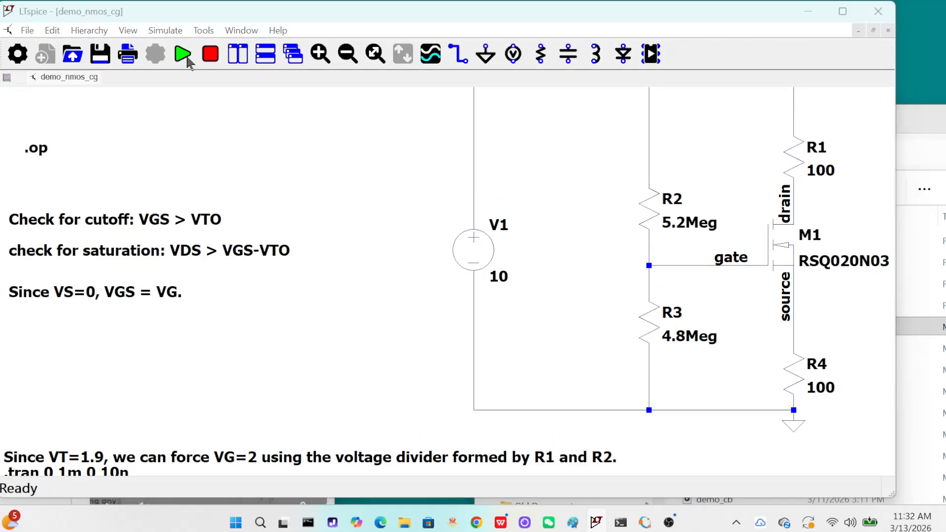
drag(308, 28, 404, 40)
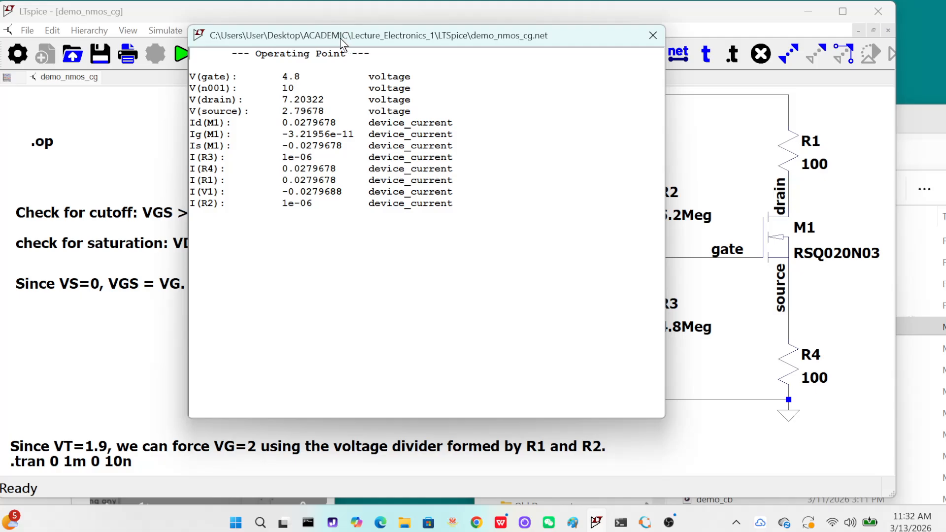
drag(347, 35, 282, 37)
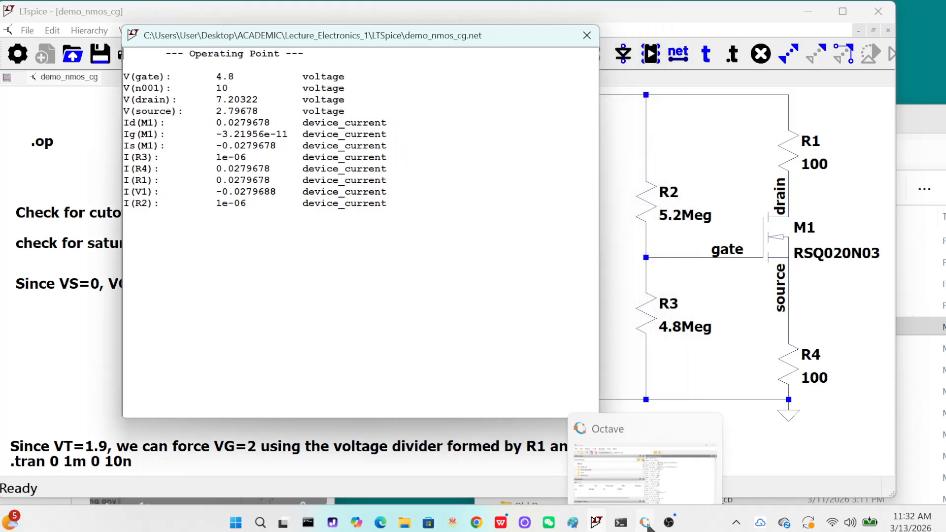
- Switch to Octave beside the results and evaluate 4.8-2.79-1.9 and 7.2-2.79 for the cutoff and saturation checks
click(645, 524)
drag(431, 90, 729, 44)
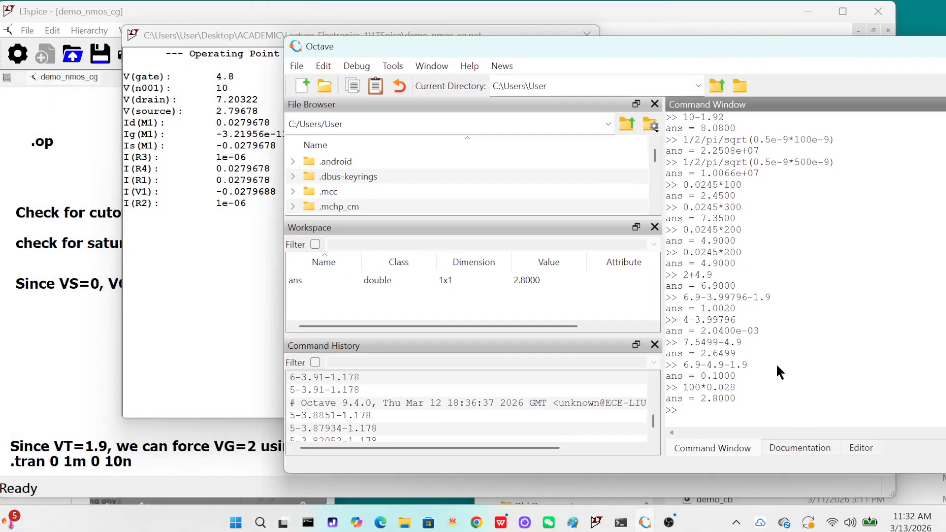
text(4.8-)
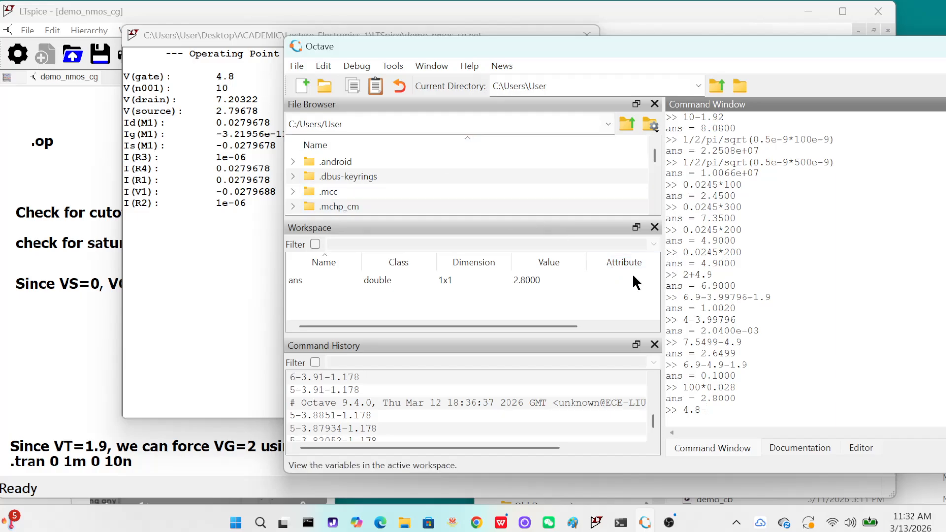
text(2.79-1.9)
key(Return)
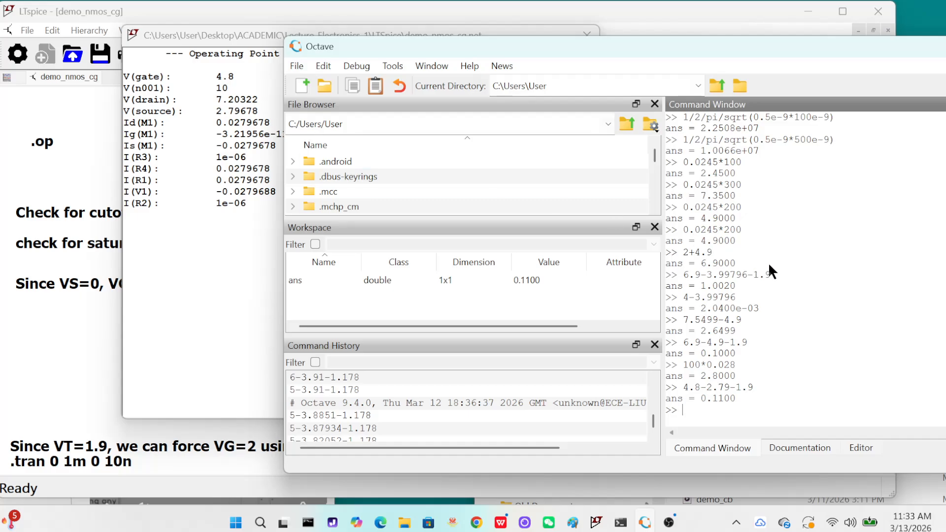
text(7.2-2.79)
key(Return)
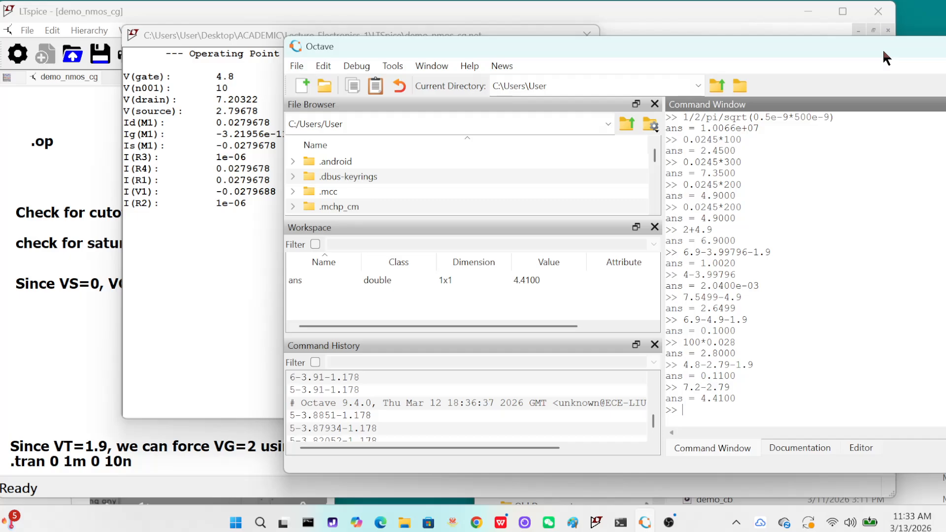
- Minimize Octave and return to LTspice, rerun the operating point simulation to review the bias voltages, and close the results
drag(880, 50, 676, 135)
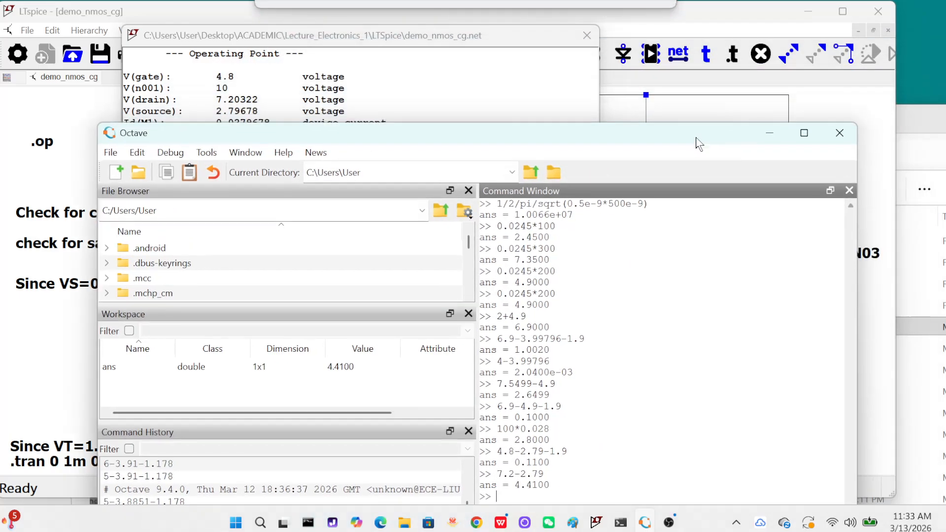
click(777, 138)
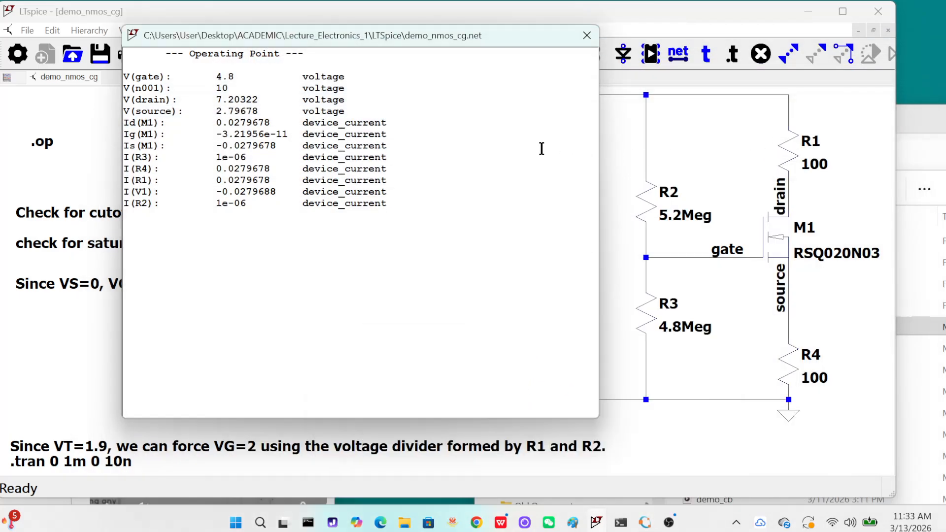
click(590, 42)
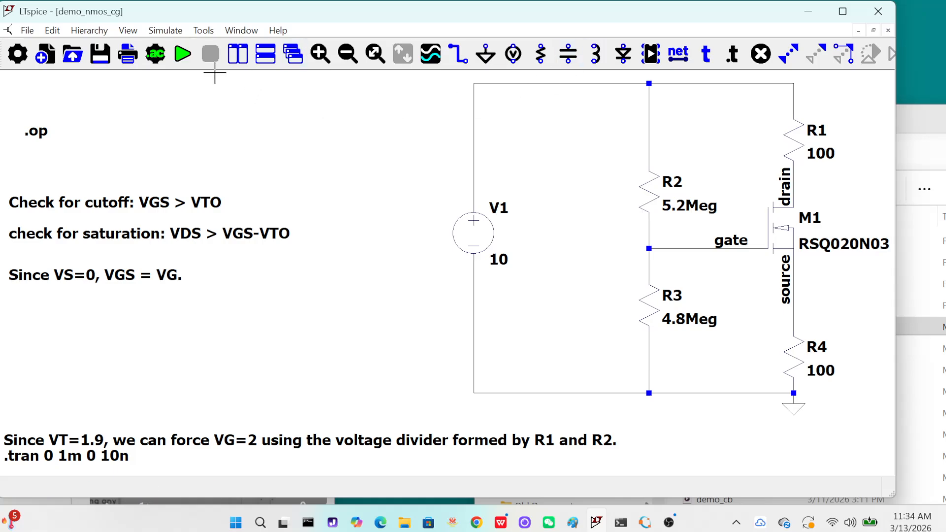
click(182, 53)
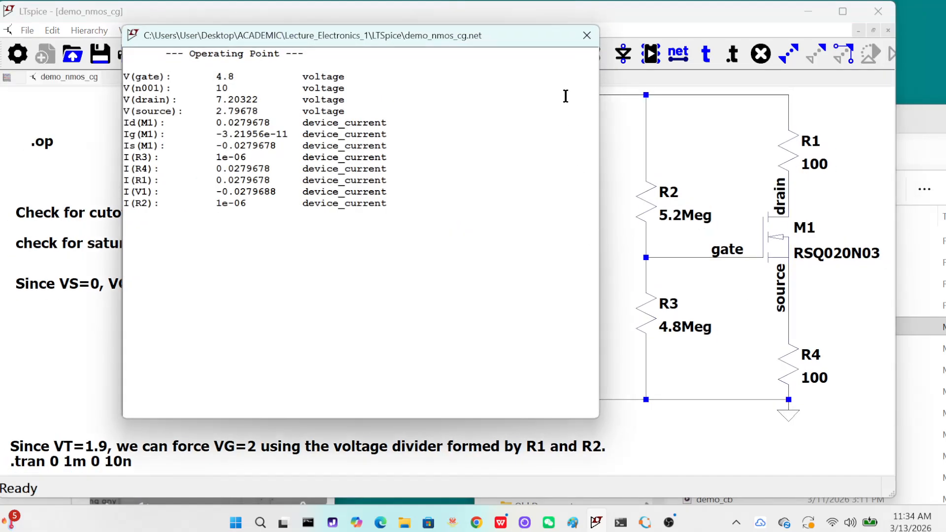
click(587, 35)
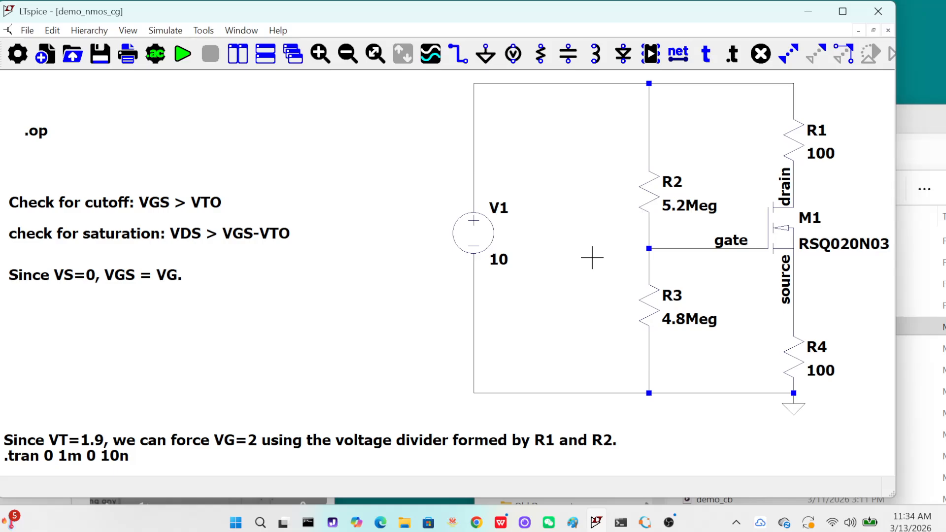
- Delete the .op directive from the schematic
click(52, 30)
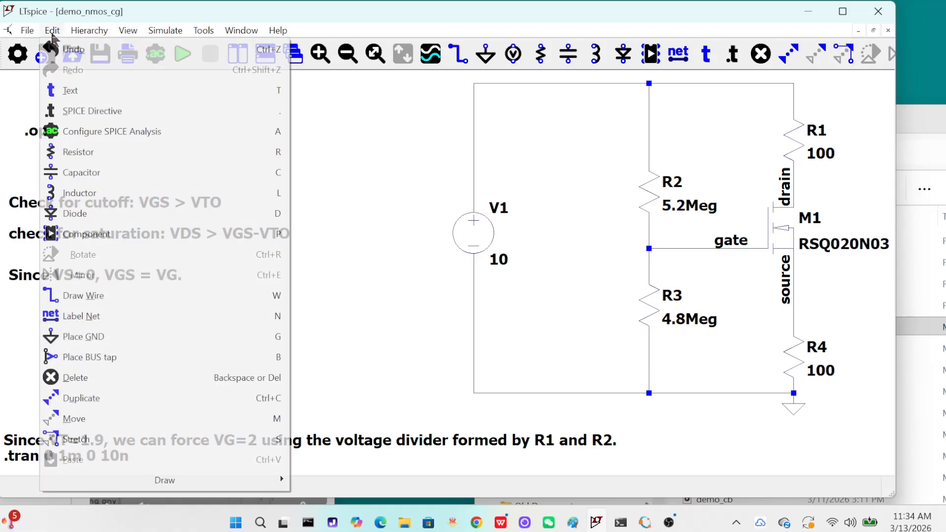
click(101, 382)
click(35, 134)
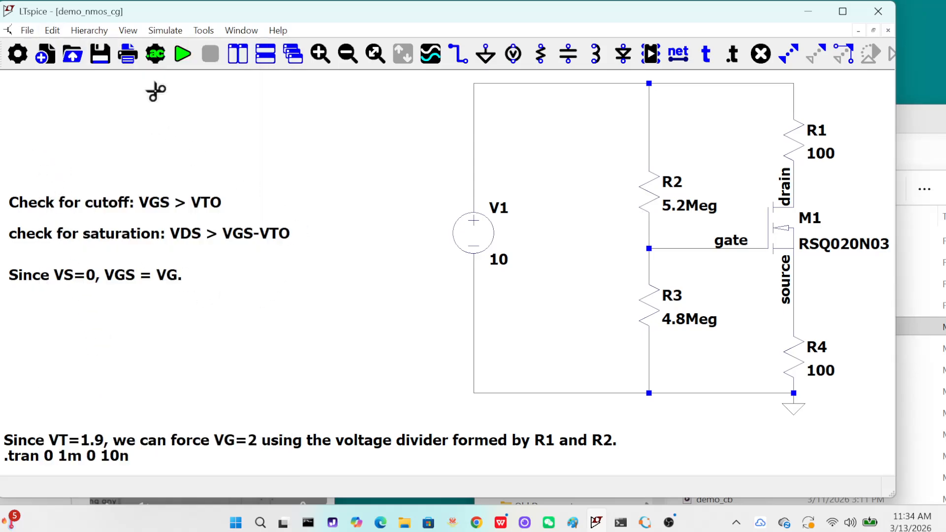
- Stretch the supply wires around V1 away from the divider to make room for another source
click(52, 30)
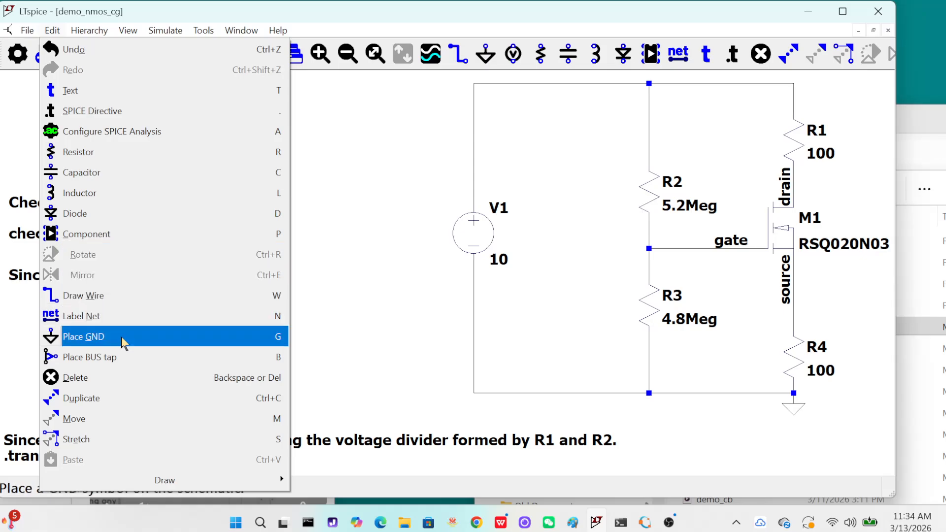
click(129, 437)
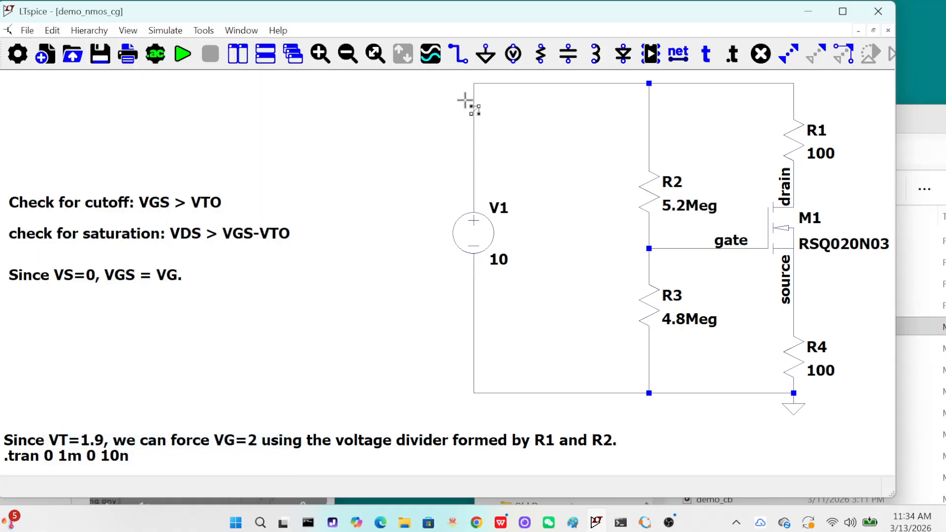
drag(456, 77, 520, 288)
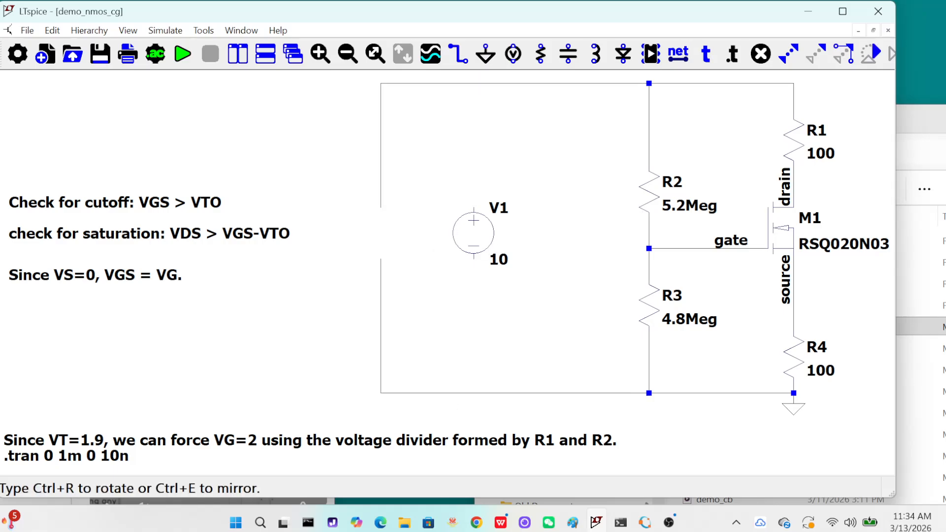
click(393, 246)
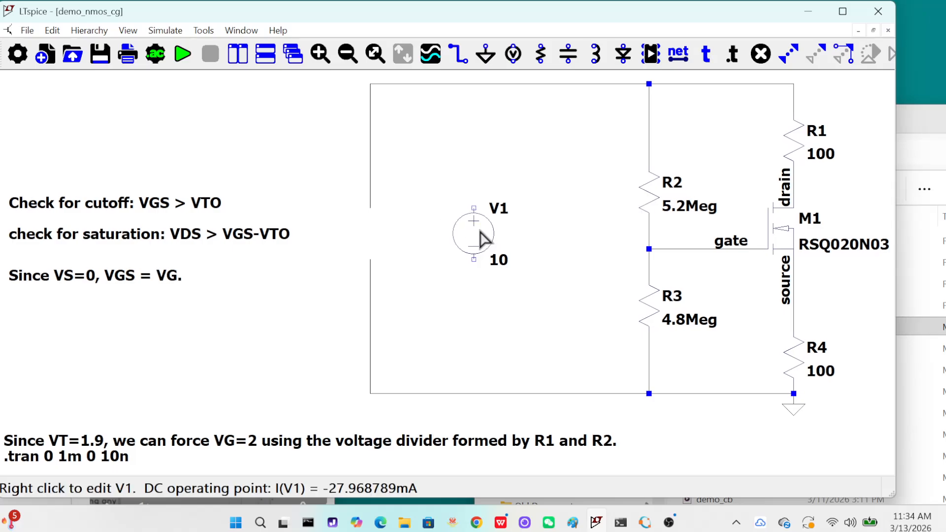
- Move source V1 into the gap between the stretched supply wires so it reconnects to the circuit
click(53, 30)
click(120, 419)
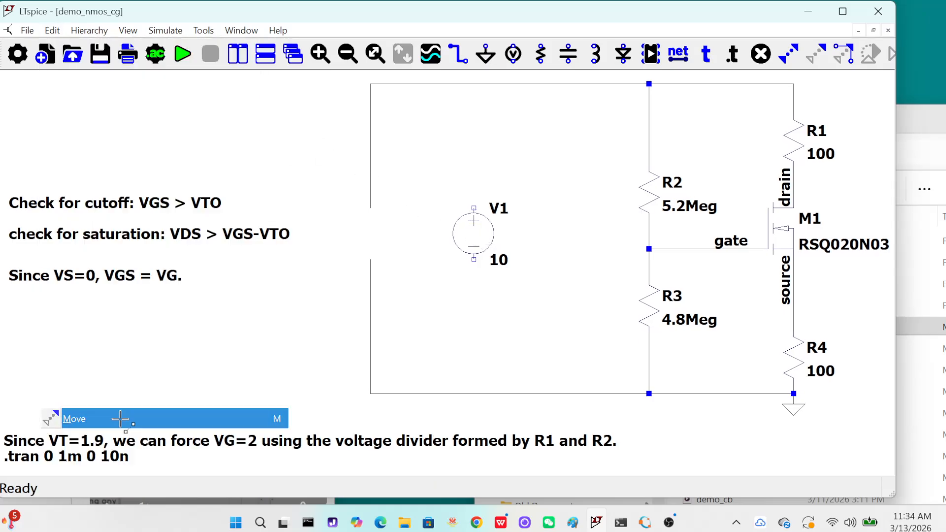
click(473, 234)
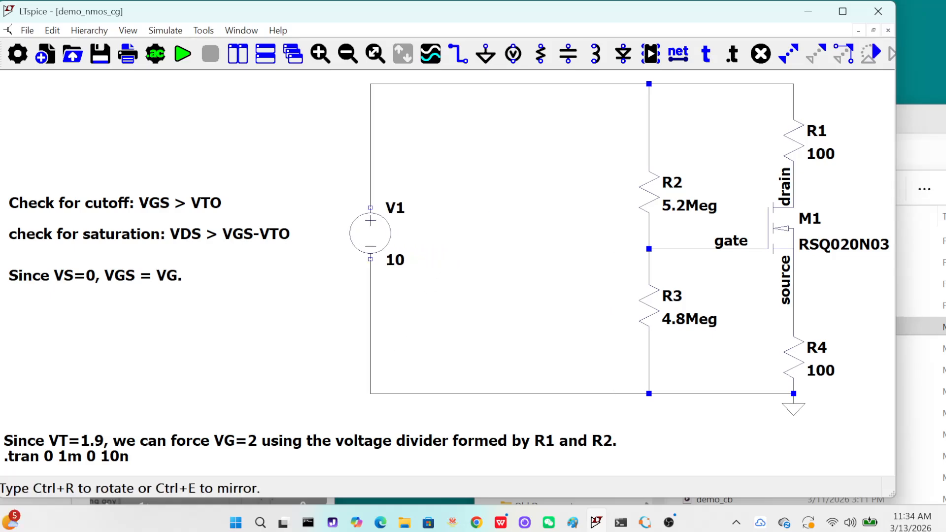
click(370, 233)
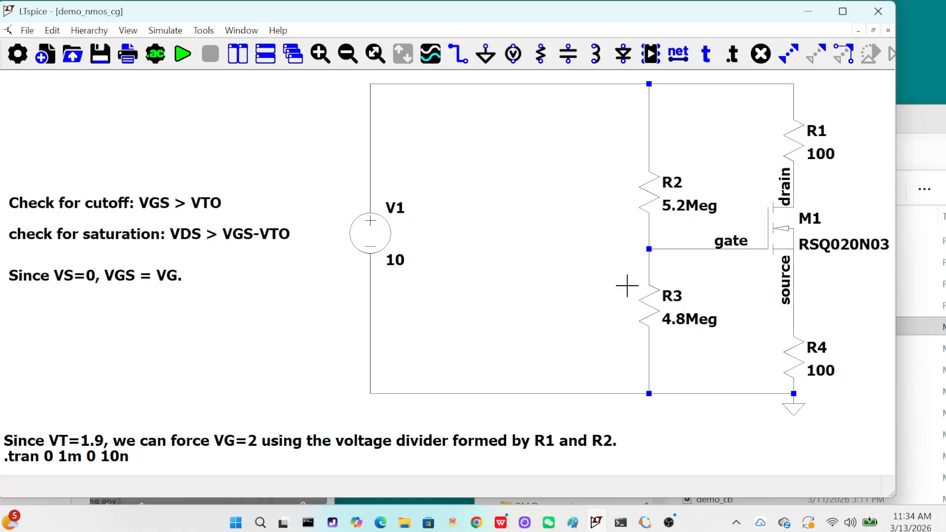
- Place a second voltage source in the open space between V1 and R3
click(54, 32)
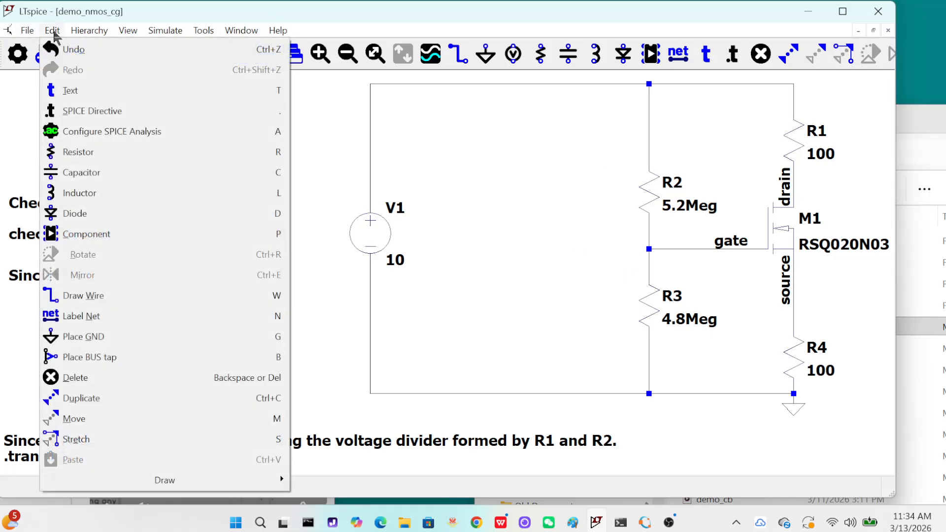
click(104, 235)
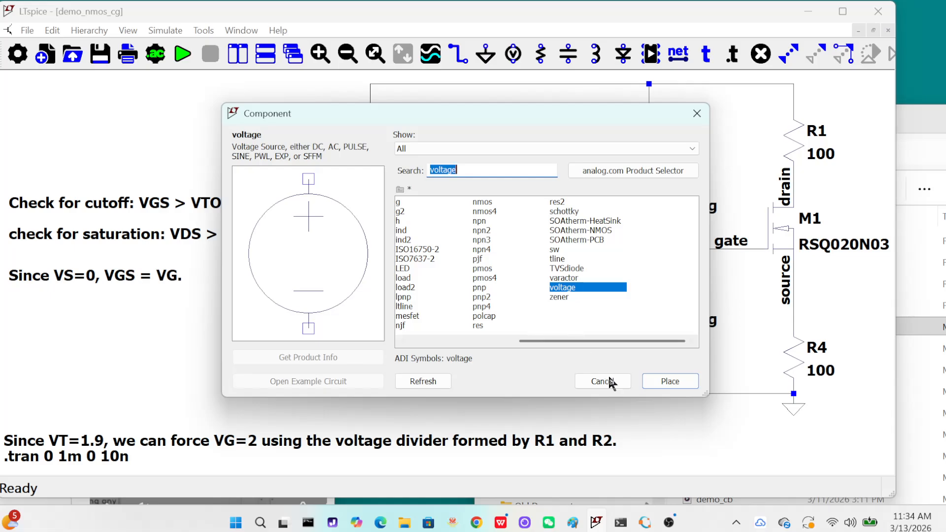
click(663, 383)
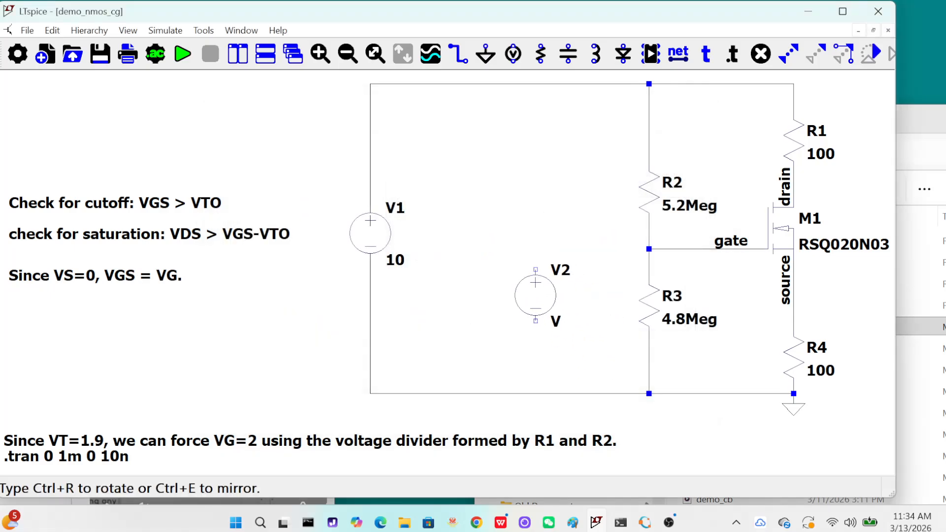
click(567, 270)
key(Escape)
- Set the AC amplitude of source V2 to 100u
right_click(544, 292)
click(554, 281)
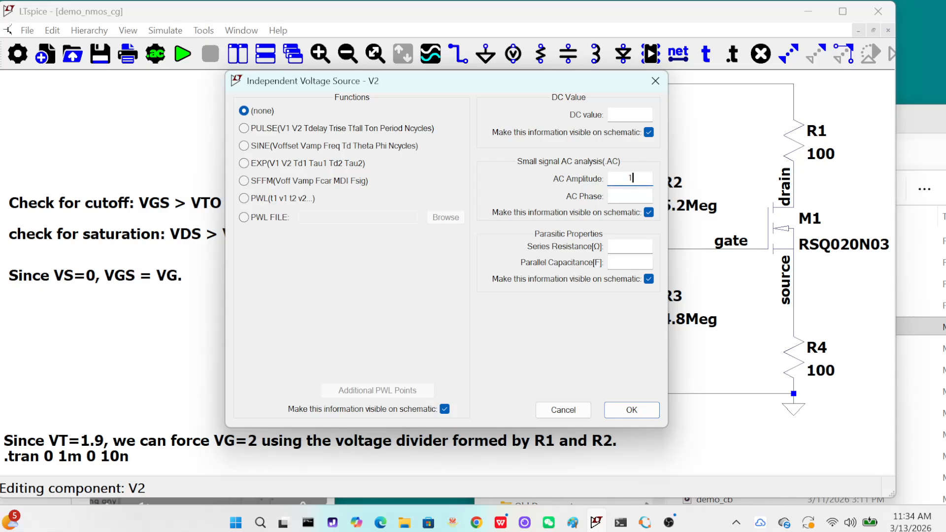
click(632, 410)
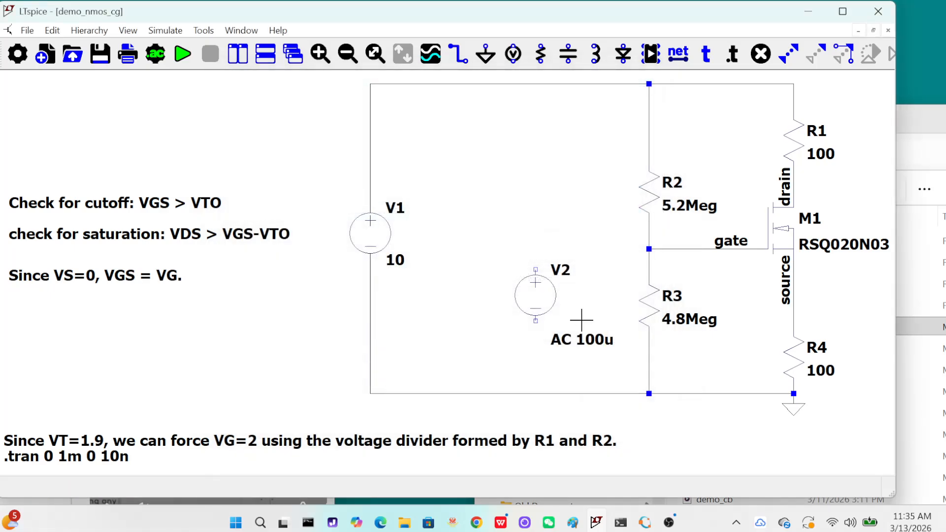
- Wire source V2 between the gate node at the R2-R3 junction and the ground rail
click(451, 60)
click(649, 249)
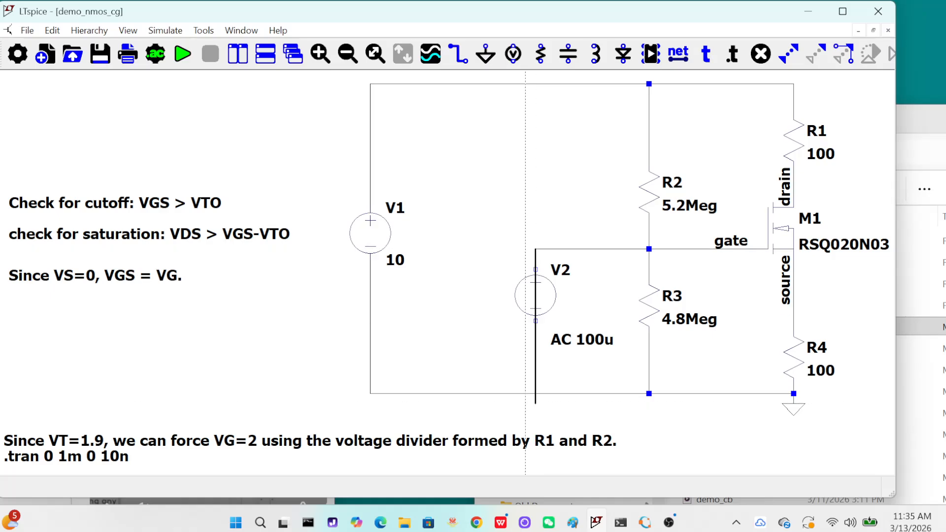
click(531, 394)
key(Escape)
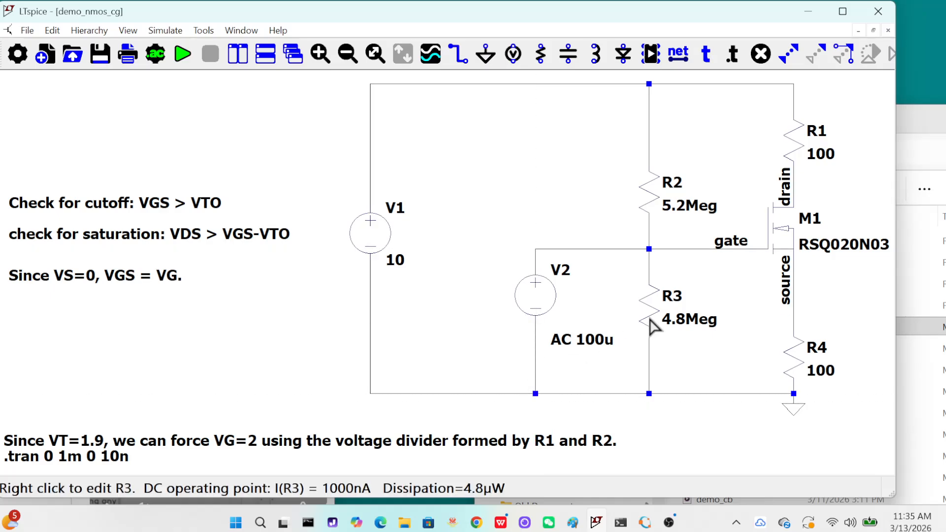
- Label the wire from V2 to the gate node as "in"
click(678, 54)
text(i)
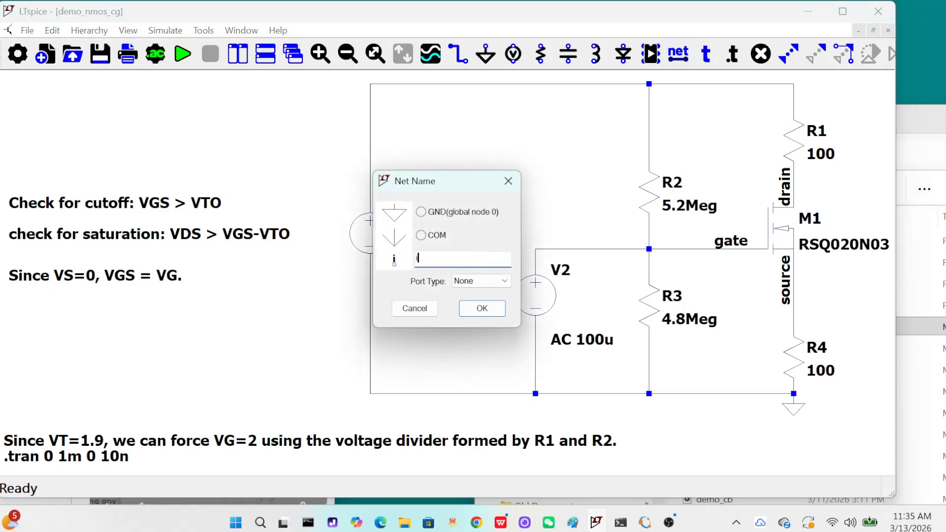
text(n)
click(482, 308)
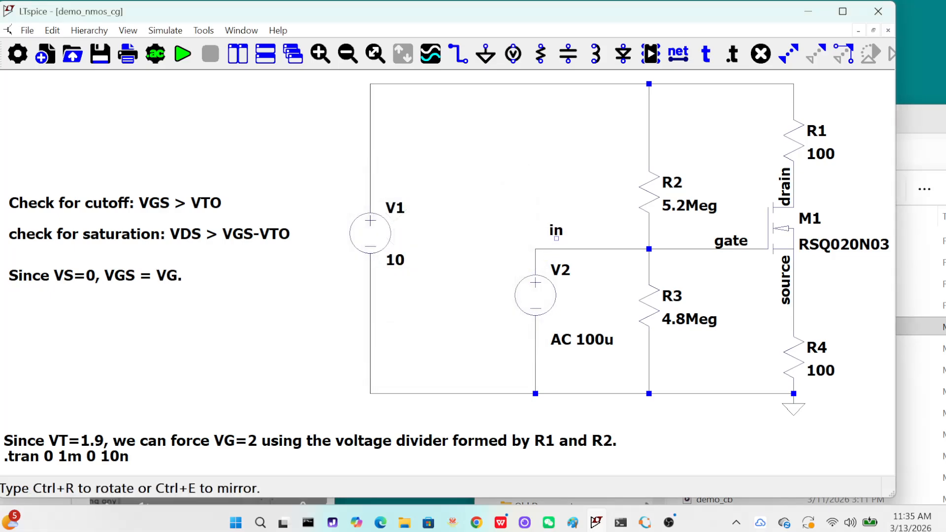
click(556, 249)
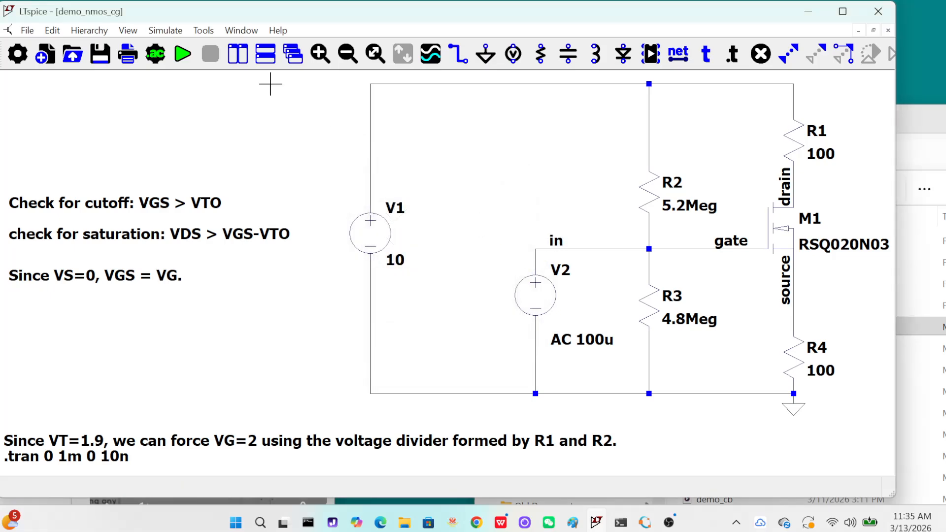
- Place one capacitor beside source resistor R4
click(127, 30)
click(159, 91)
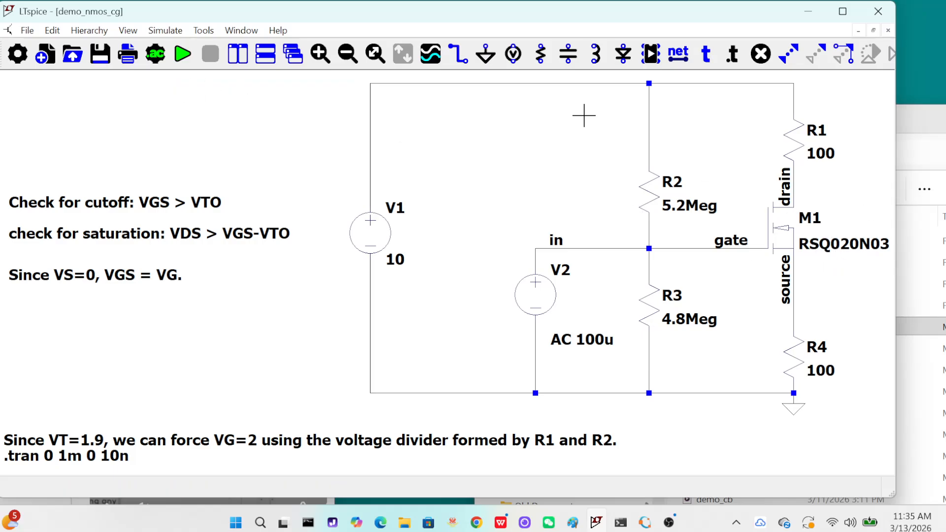
click(568, 54)
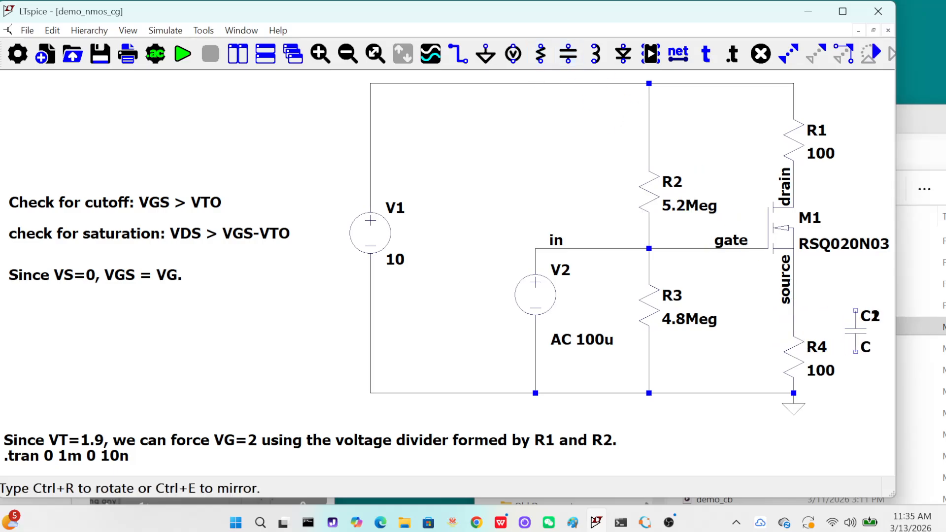
key(Escape)
- Wire capacitor C1 in parallel with R4, from the source node to ground, and set its capacitance to 10u
click(466, 58)
click(856, 351)
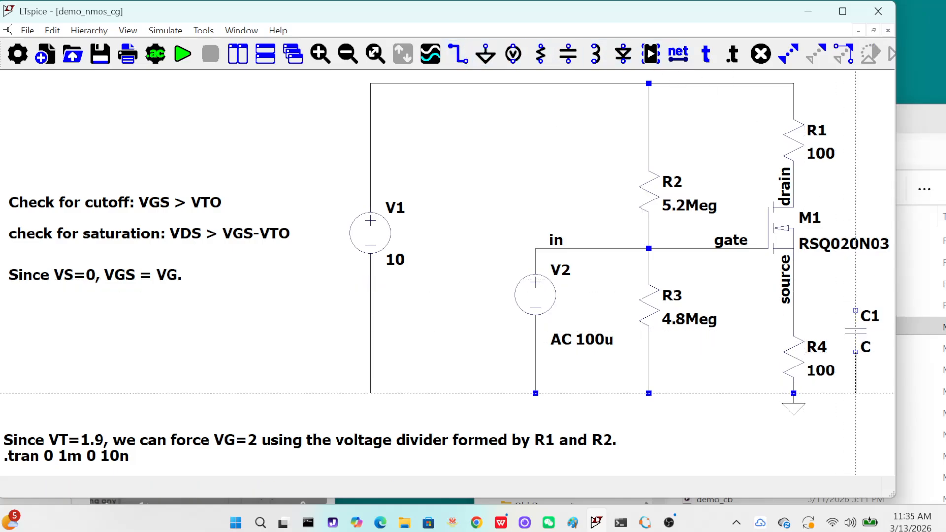
click(792, 393)
key(Escape)
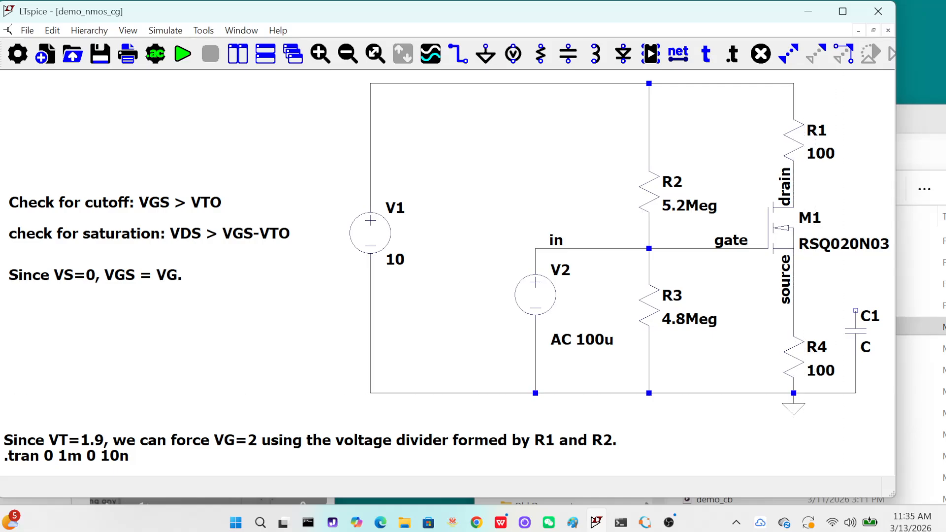
click(466, 58)
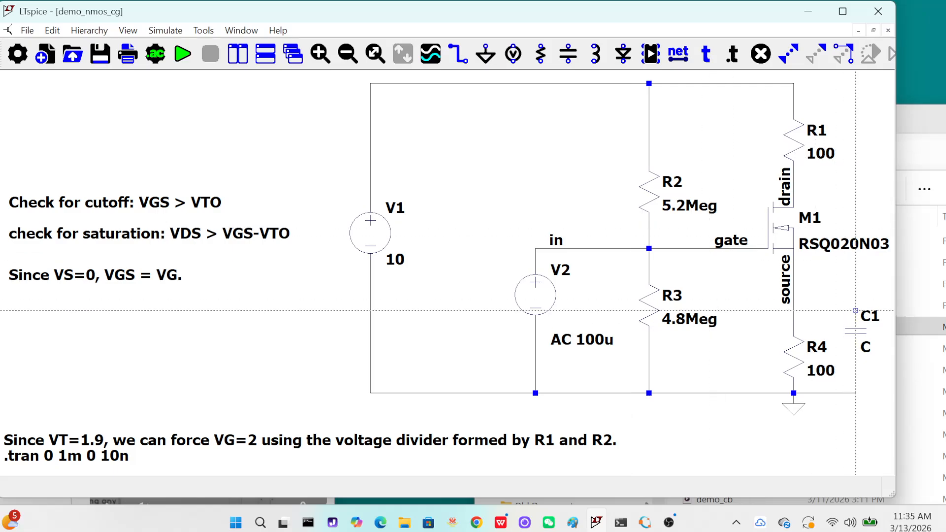
click(855, 310)
click(793, 311)
key(Escape)
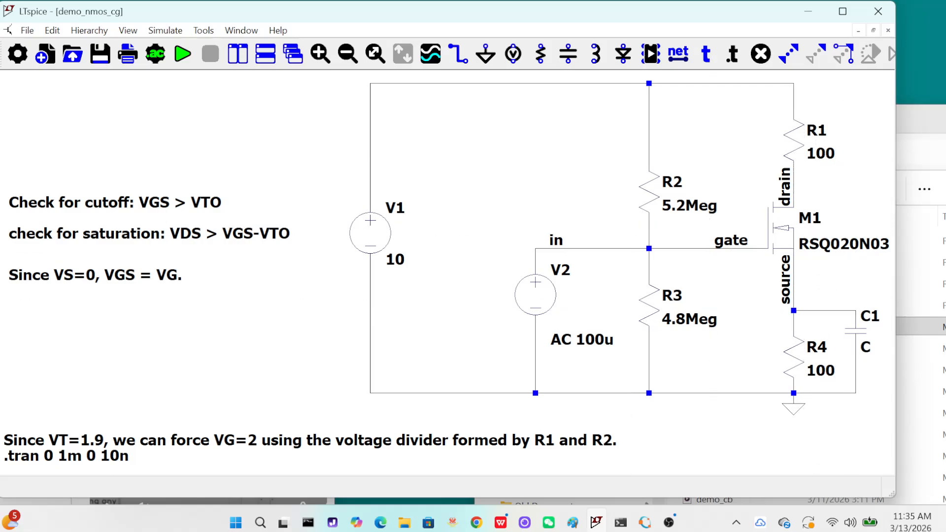
right_click(856, 339)
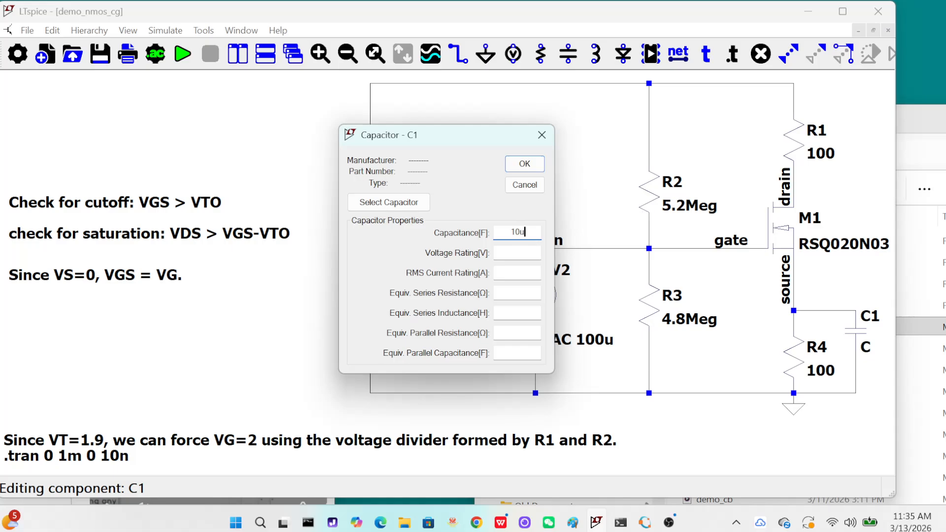
click(524, 164)
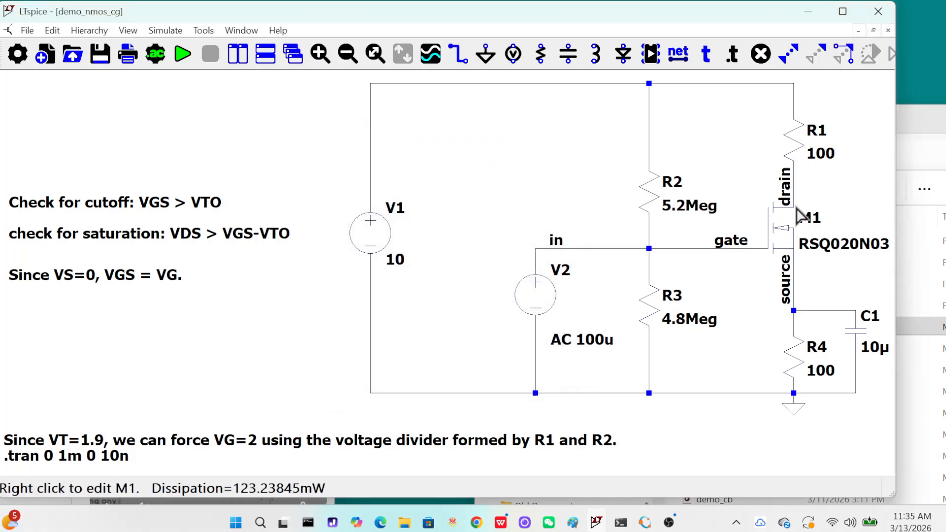
- Place one new resistor in the free space beyond capacitor C1 for the amplifier's output load
click(128, 30)
click(147, 69)
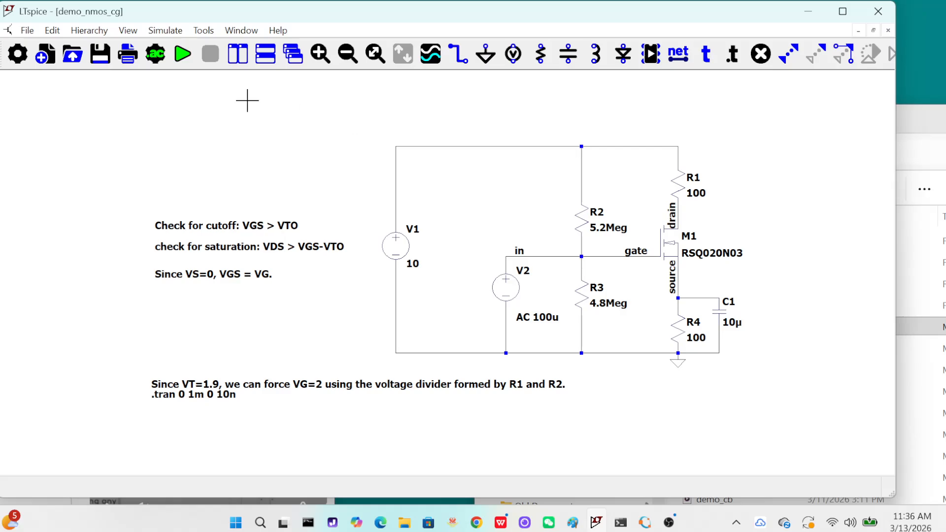
click(52, 31)
mouse_move(89, 30)
mouse_move(53, 31)
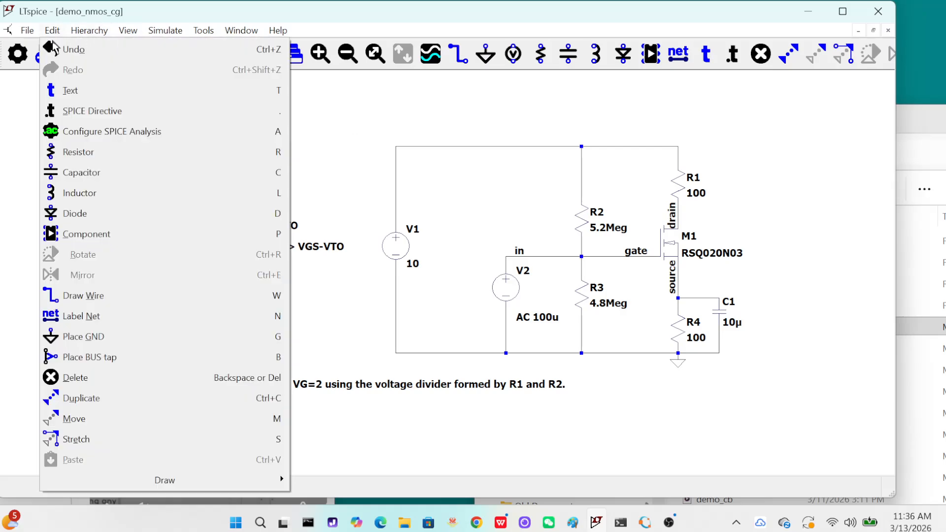
click(105, 153)
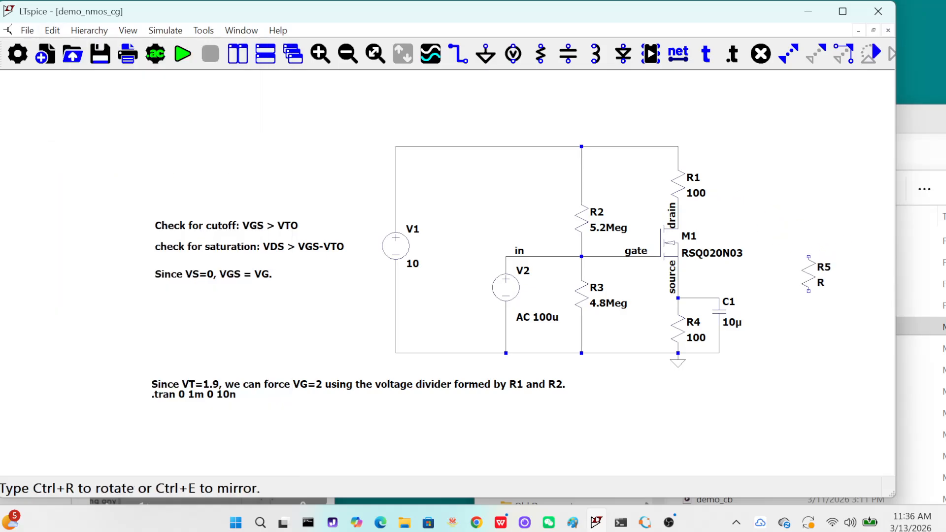
click(809, 273)
- Place one capacitor, rotated horizontal, level with the drain node between M1 and the new load resistor
click(567, 54)
key(ctrl+r)
click(760, 215)
- Wire capacitor C2 from the drain node to the upper end of R5, and R5's lower end to the ground rail
click(466, 62)
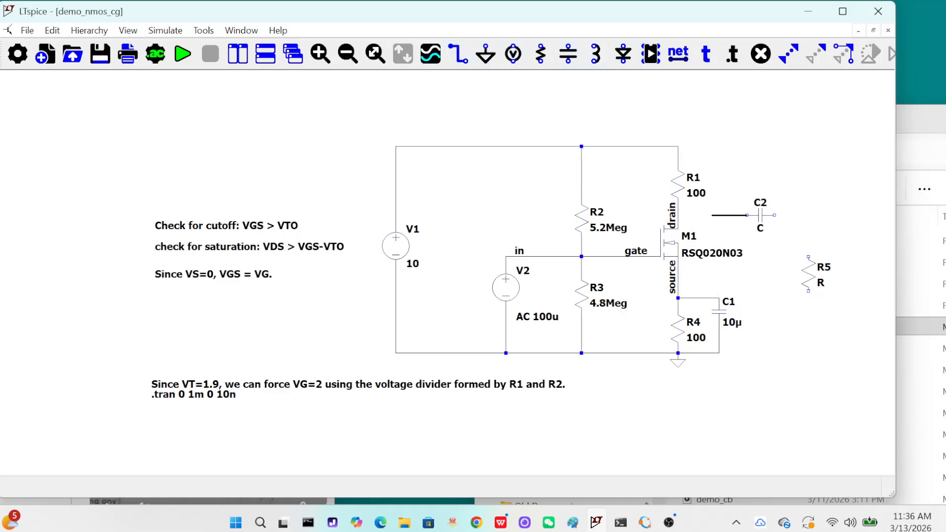
click(678, 215)
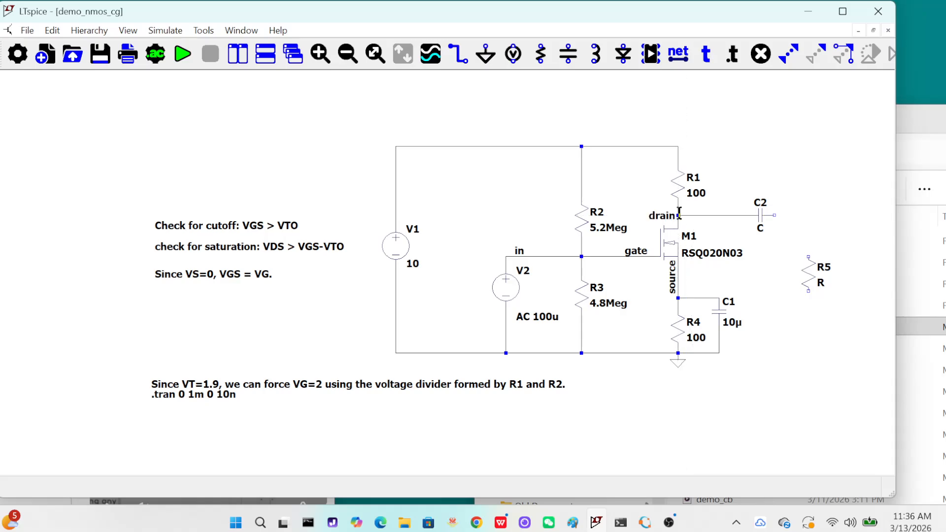
click(774, 216)
click(808, 257)
click(809, 291)
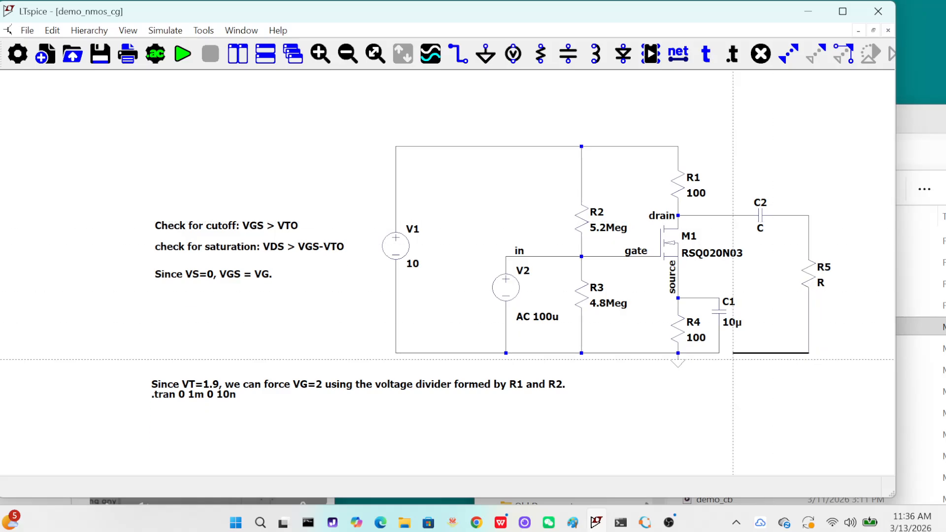
click(718, 353)
key(Escape)
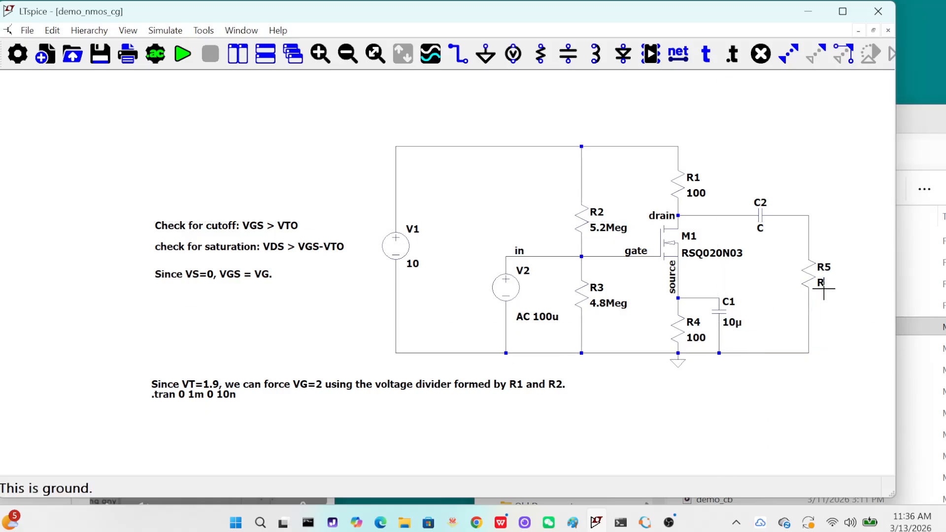
- Set the resistance of R5 to 100k and the capacitance of C2 to 1u
right_click(806, 268)
text(100k)
click(515, 207)
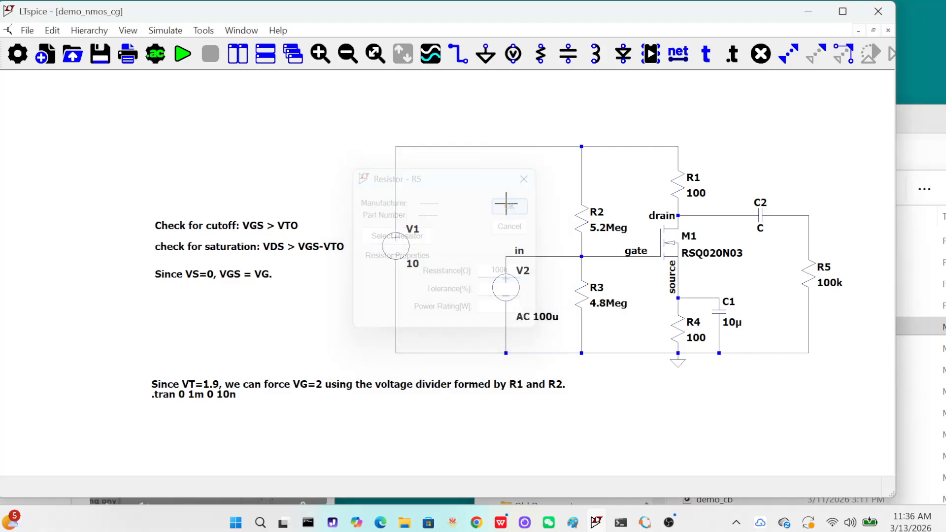
right_click(758, 220)
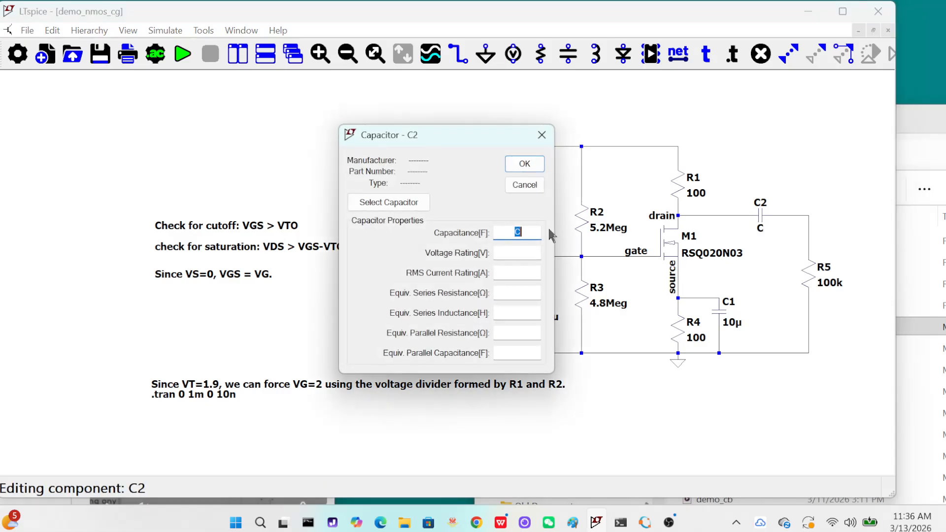
text(1u)
click(525, 164)
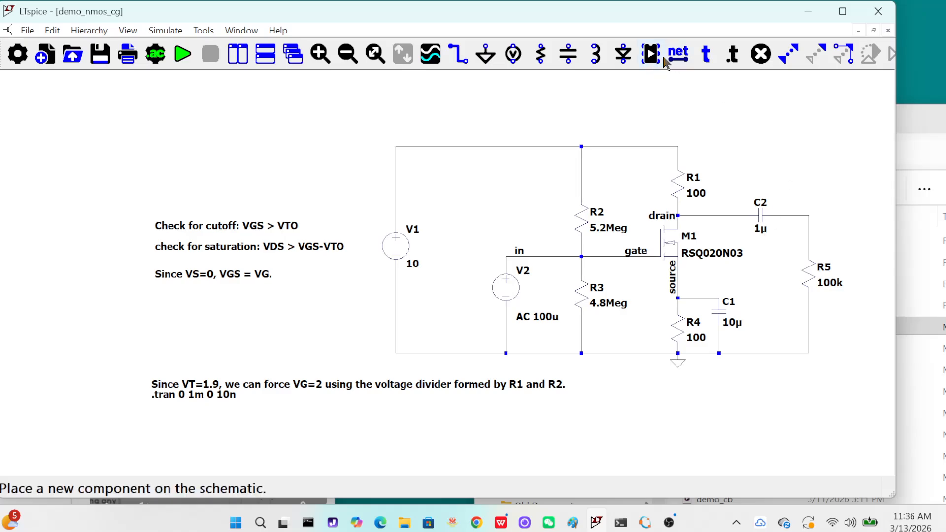
- Label the wire between C2 and R5 as "out"
click(678, 53)
text(out)
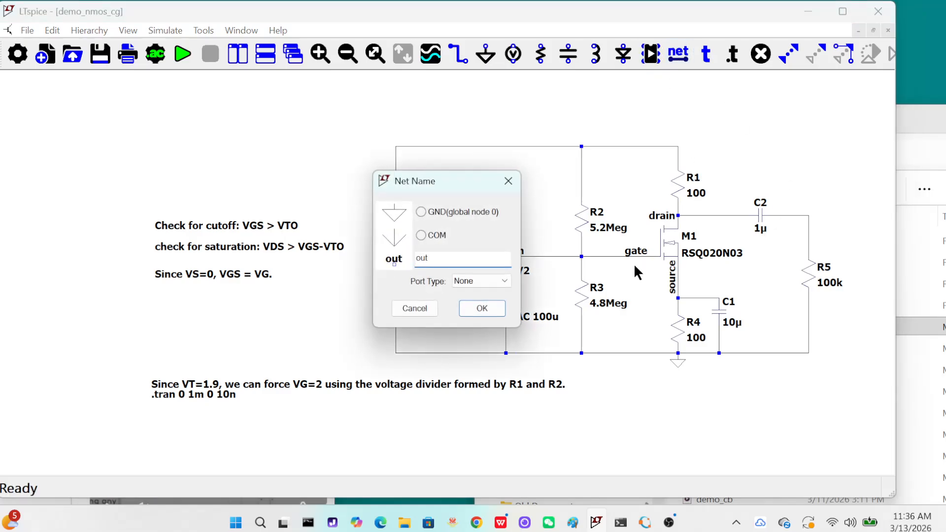
click(474, 311)
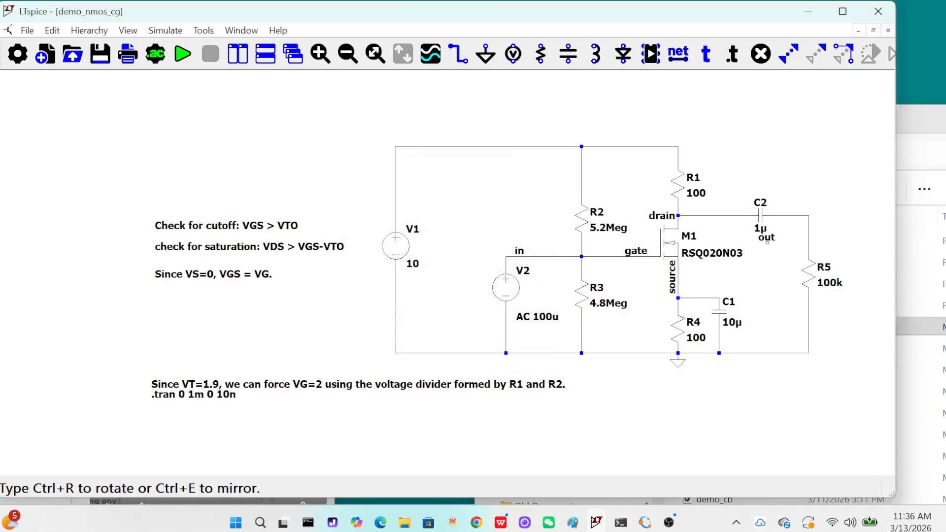
click(799, 214)
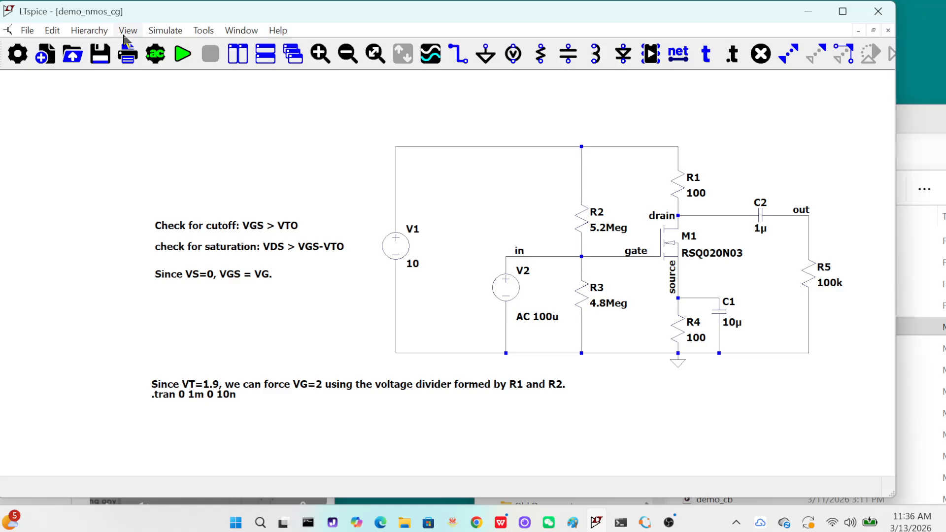
- Configure an AC analysis with a decade sweep, 100 points per decade, from 100 to 0.5g, and place its directive above the notes
click(52, 31)
click(113, 136)
click(320, 151)
click(521, 218)
click(511, 244)
click(494, 234)
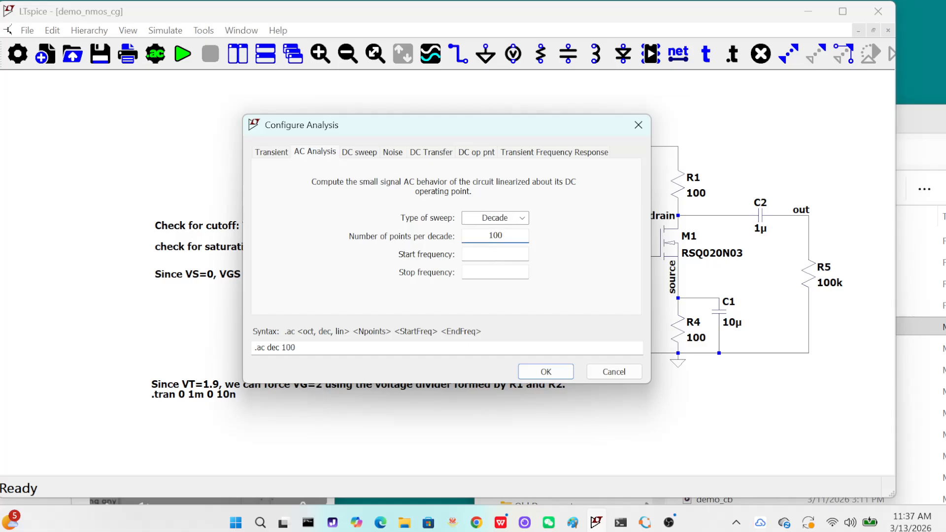
click(525, 250)
click(510, 270)
click(547, 372)
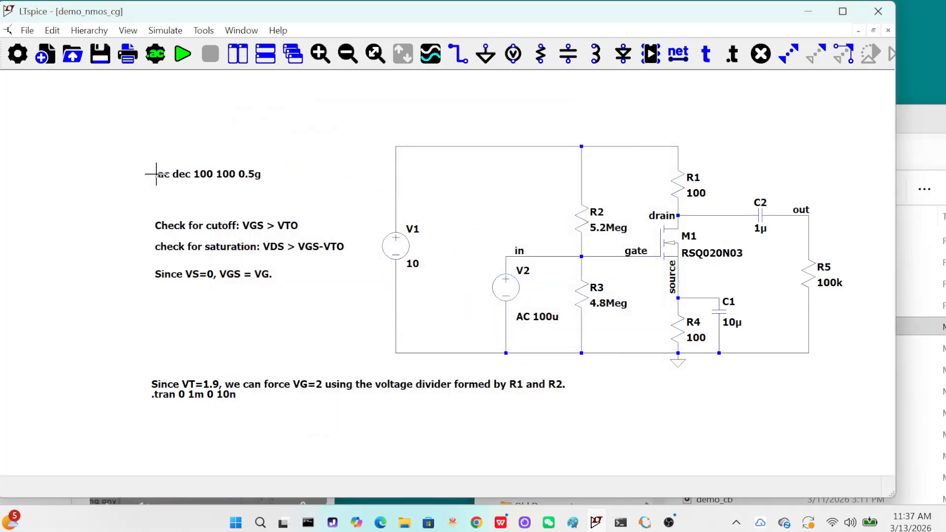
- Run the AC analysis and look through the traces available for plotting, including V(out)
click(165, 31)
click(178, 48)
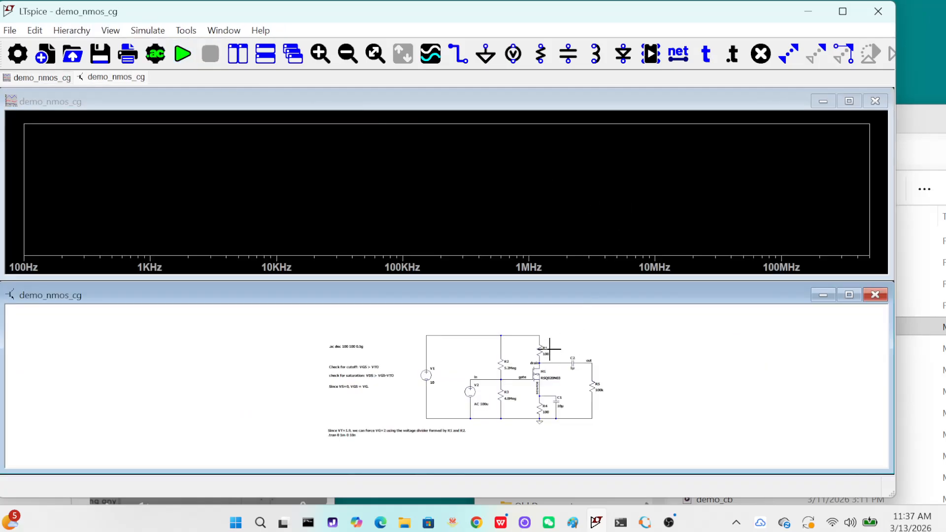
right_click(498, 223)
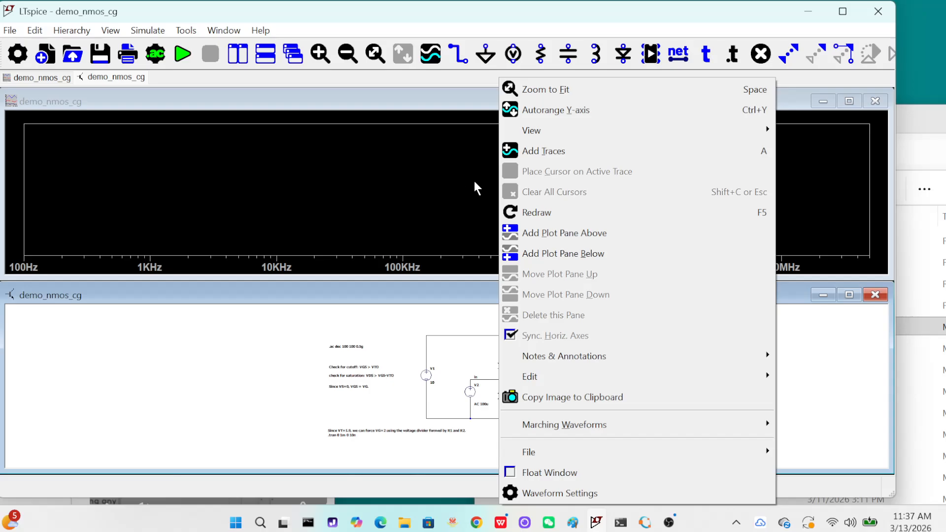
click(552, 157)
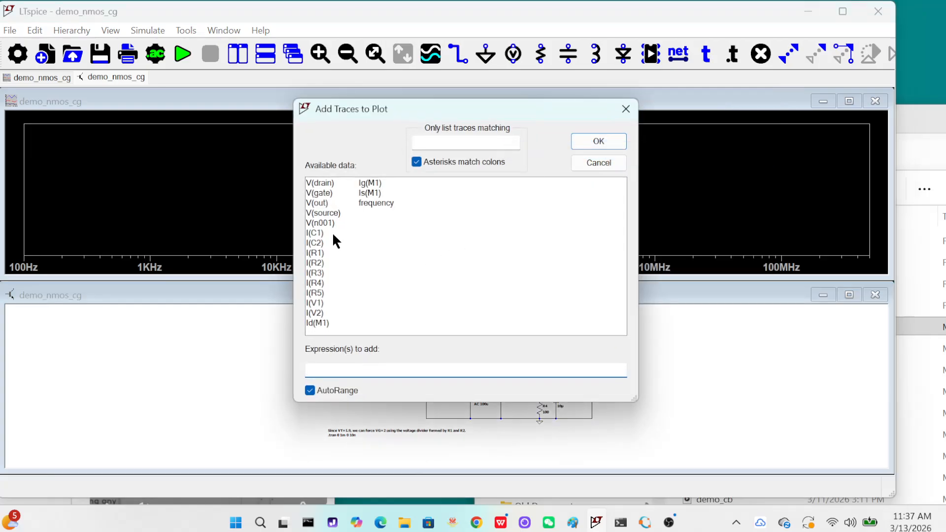
click(324, 206)
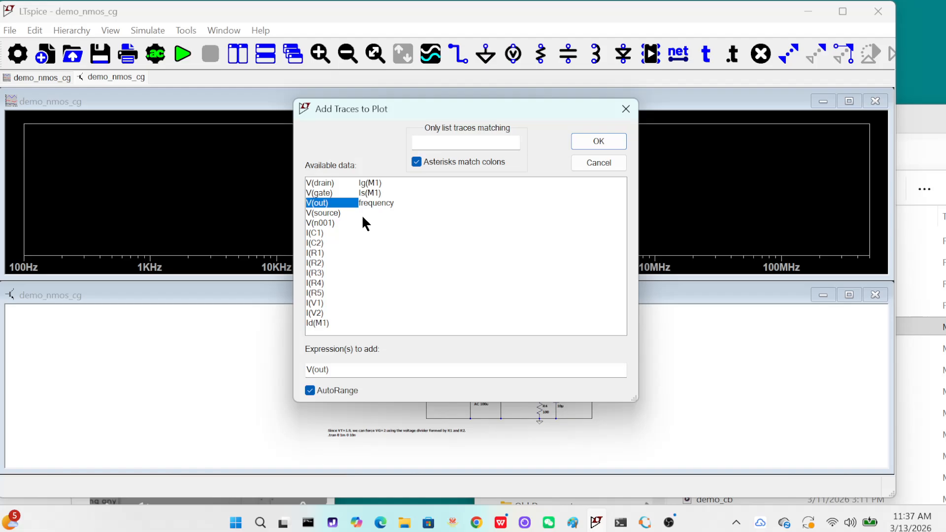
click(624, 109)
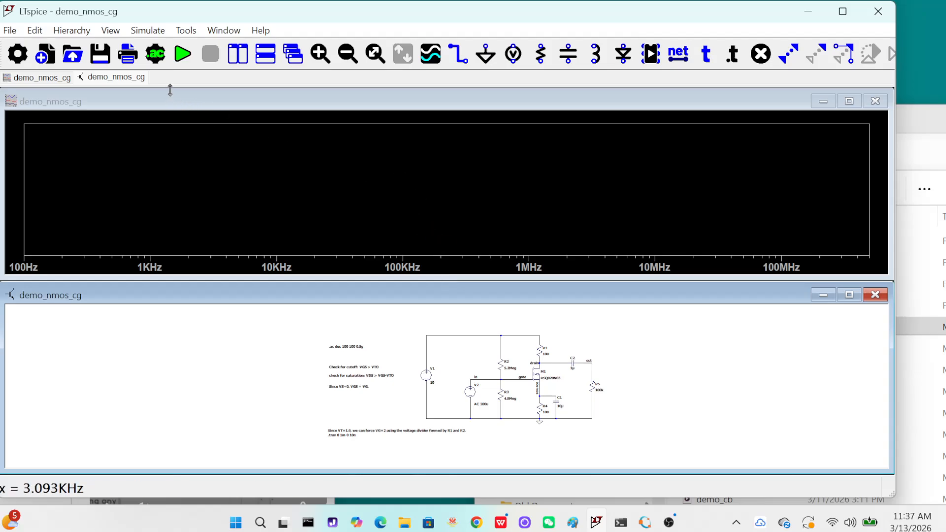
- Delete the "in" label on the wire above V2 and put a new "in" net label there
click(35, 31)
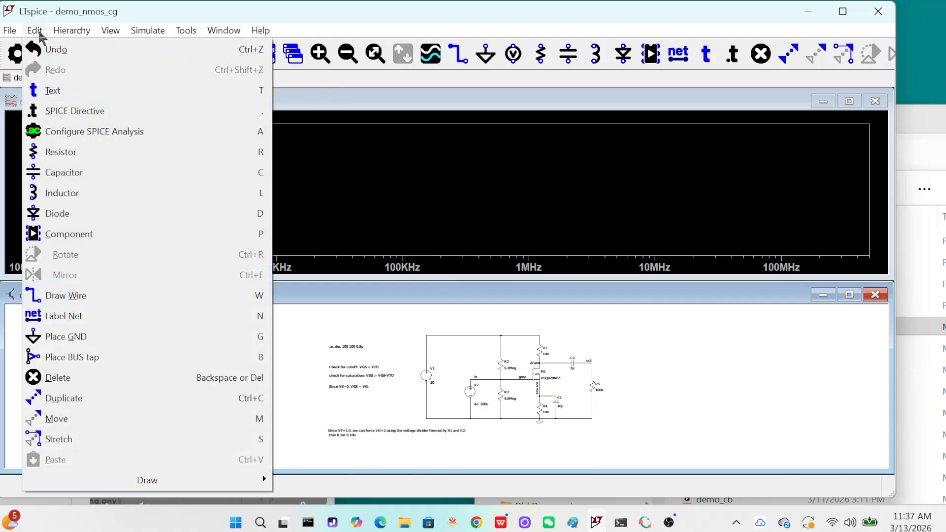
click(133, 388)
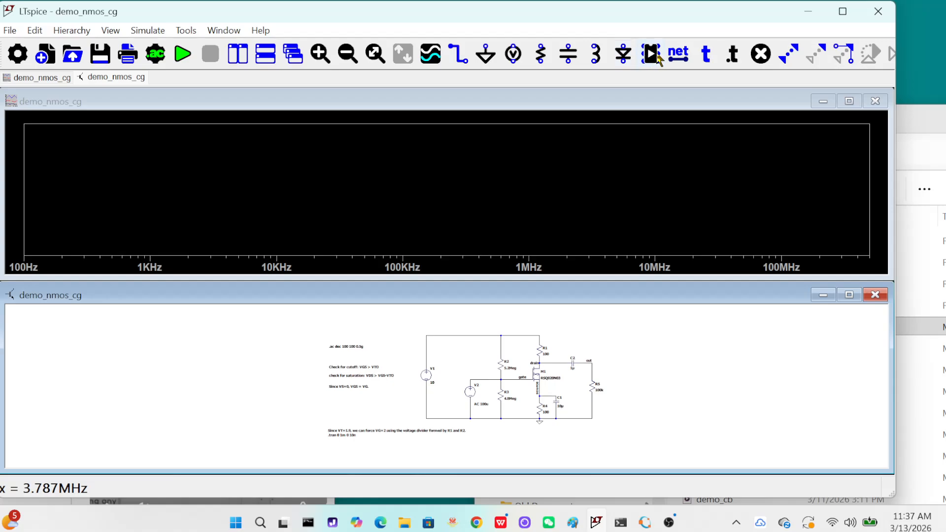
click(679, 55)
text(i)
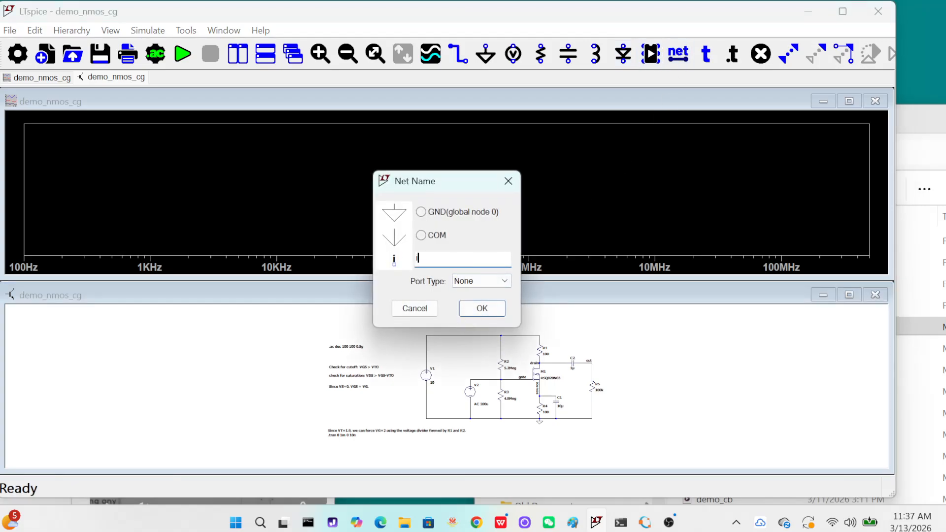
text(n)
click(468, 307)
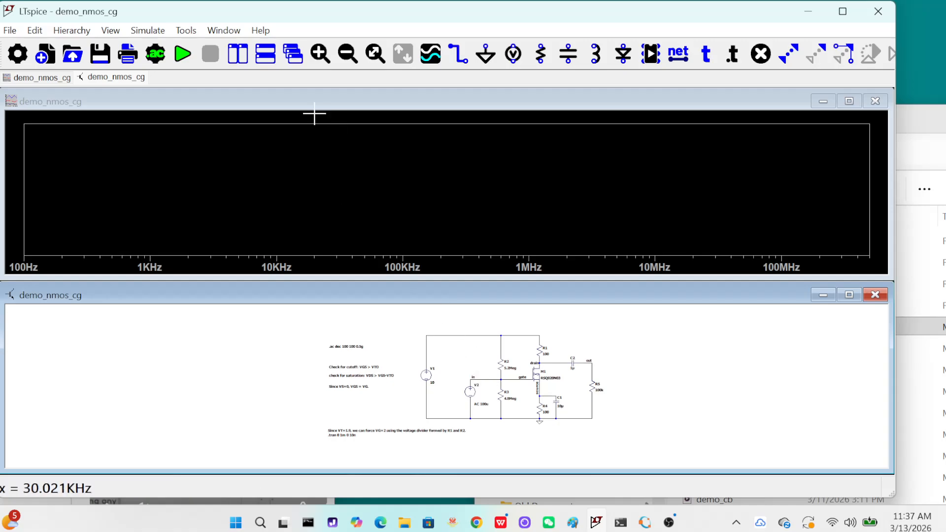
- Rerun the AC analysis and check whether the input voltage is among the available traces
click(183, 54)
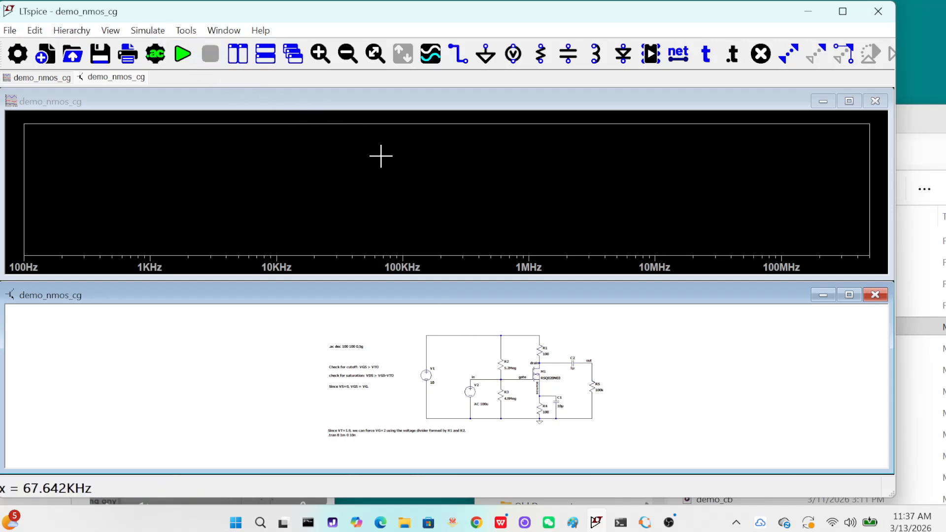
right_click(469, 185)
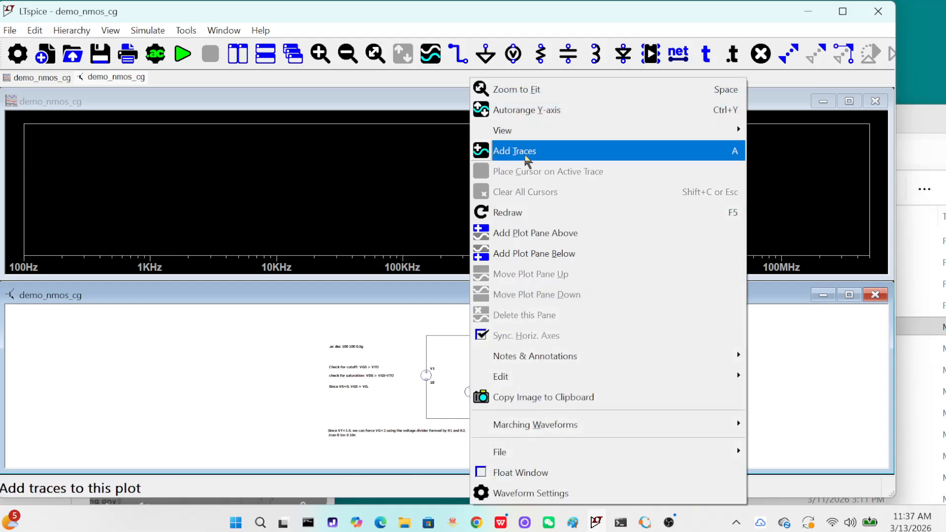
click(525, 154)
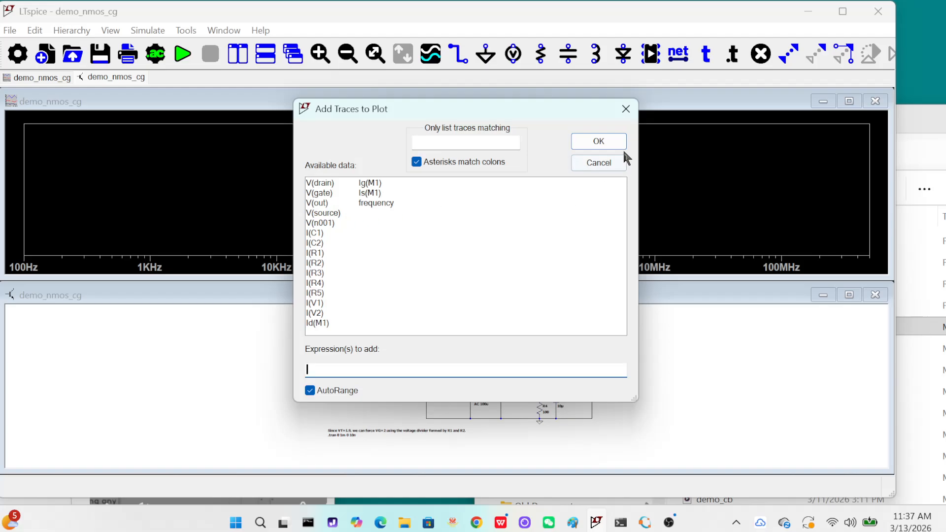
click(625, 108)
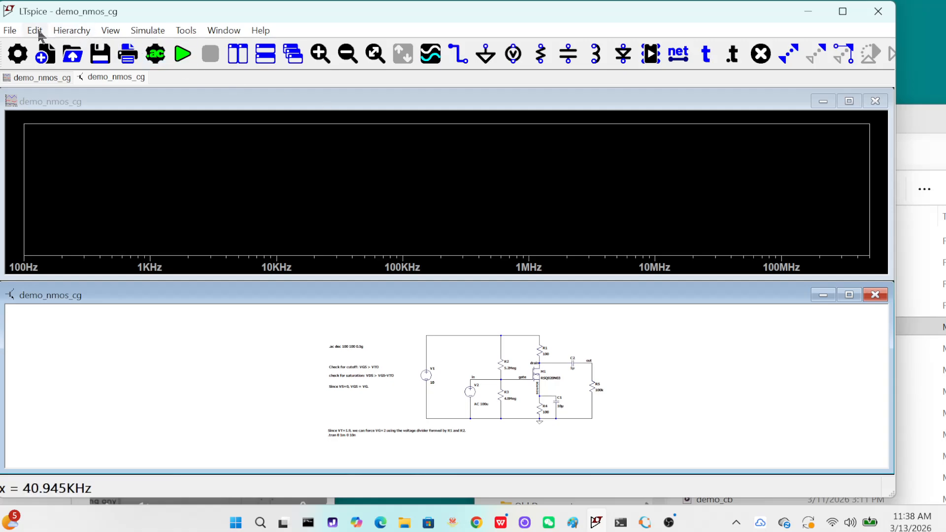
- Insert a horizontal capacitor into the wire between the "in" node and the R2-R3 junction, and set its capacitance to 100u
click(568, 53)
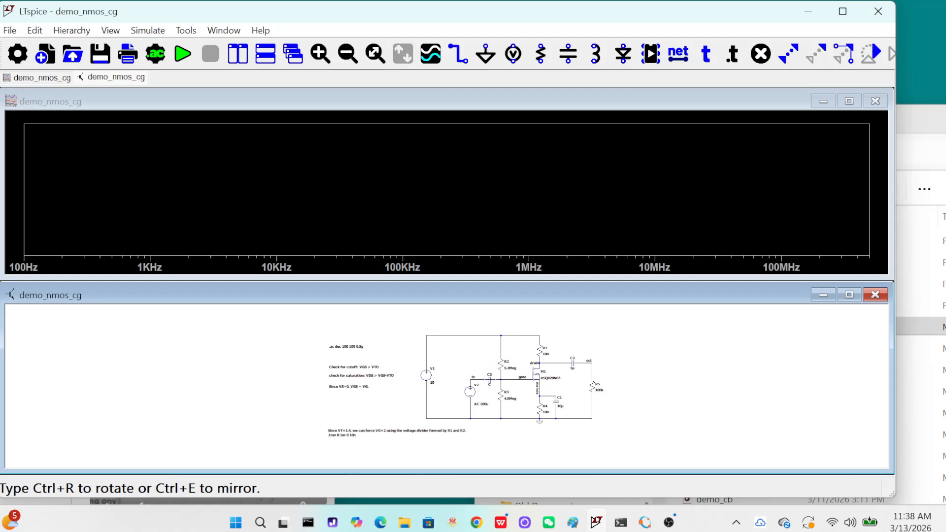
key(Escape)
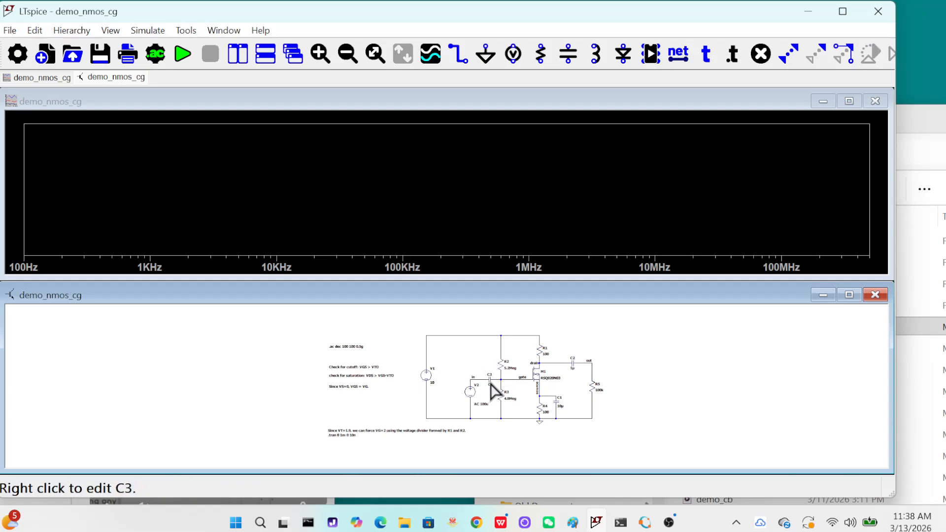
right_click(494, 376)
text(1)
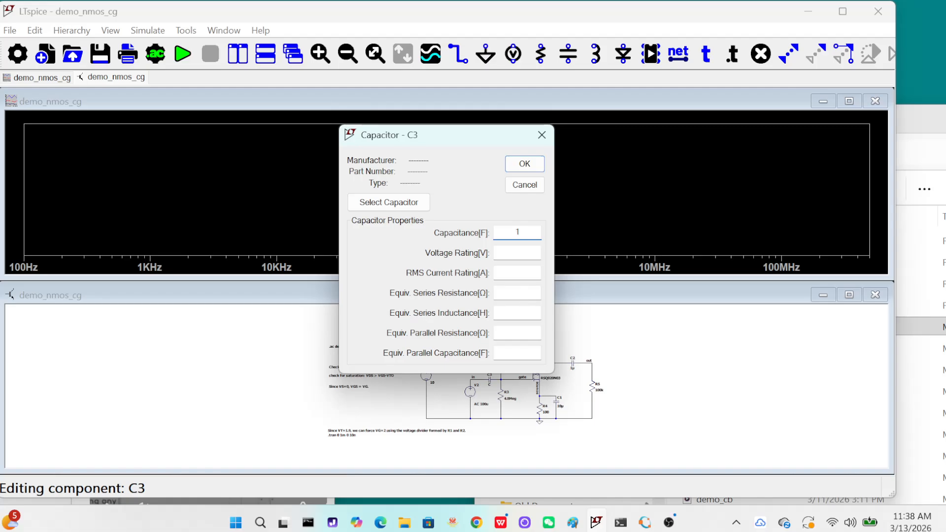
text(00u)
click(523, 163)
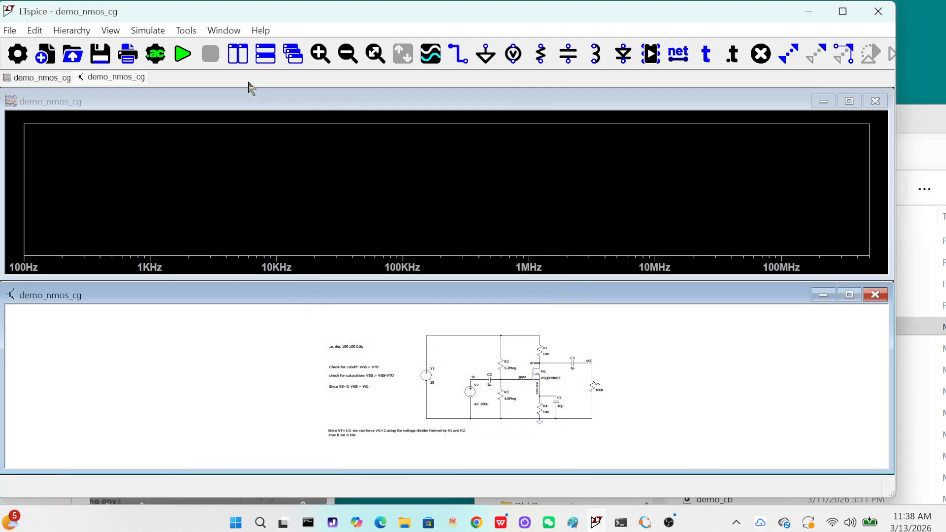
- Rerun the AC analysis and plot the voltage gain as V(out)/V(in)
click(180, 58)
right_click(439, 156)
click(489, 153)
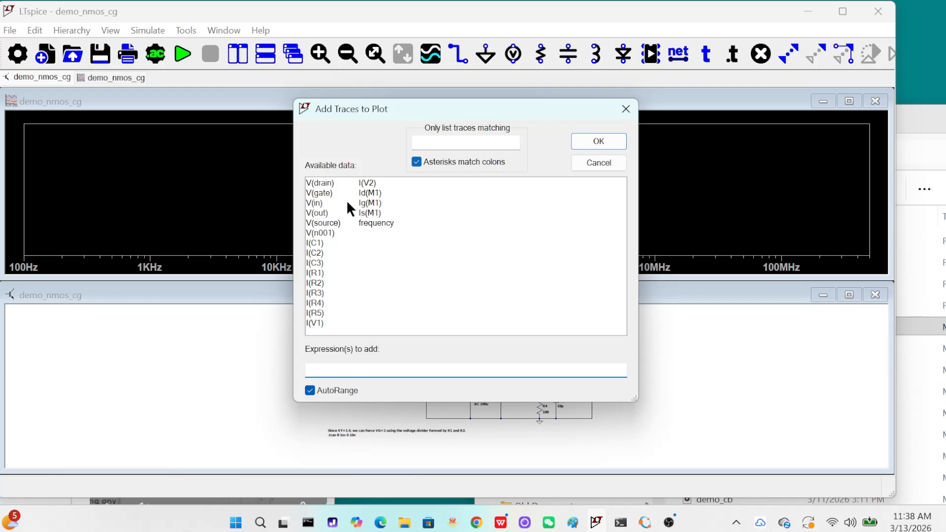
click(316, 213)
click(330, 370)
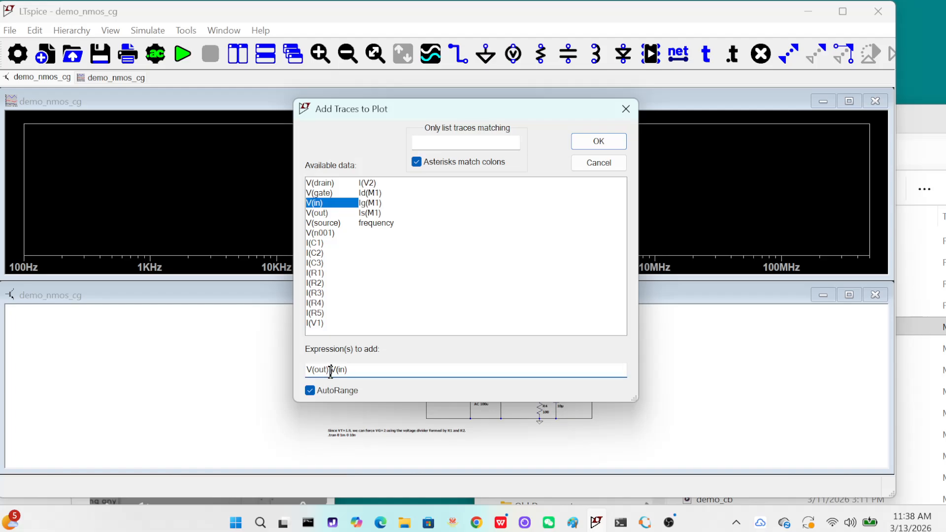
text(/)
click(597, 143)
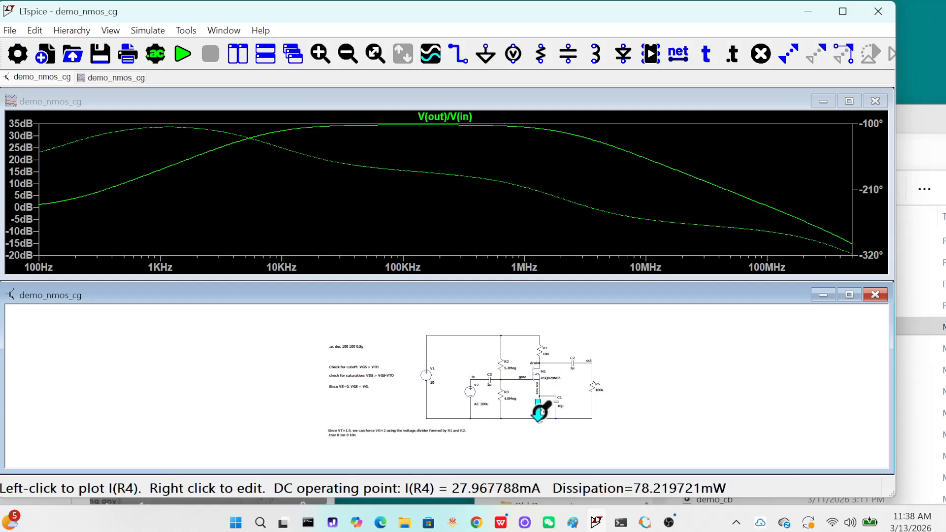
- Maximize the schematic window
click(847, 297)
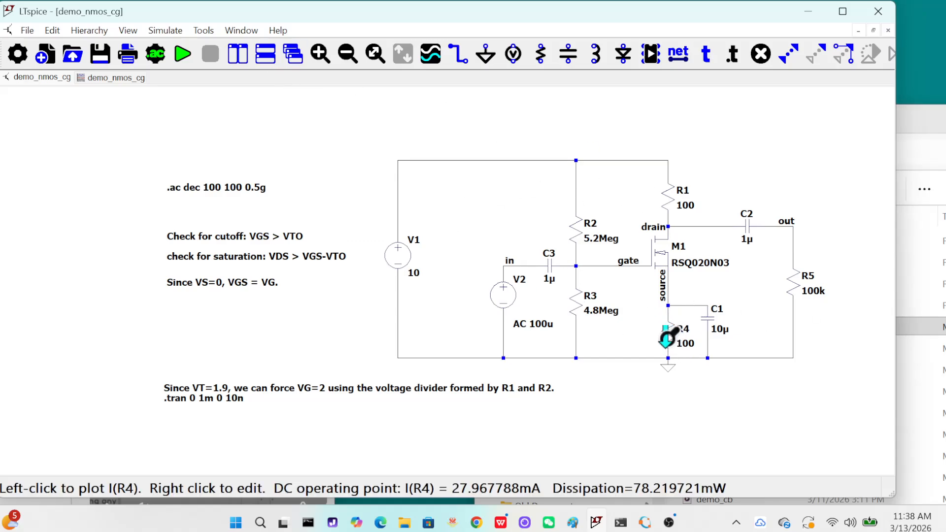
click(52, 30)
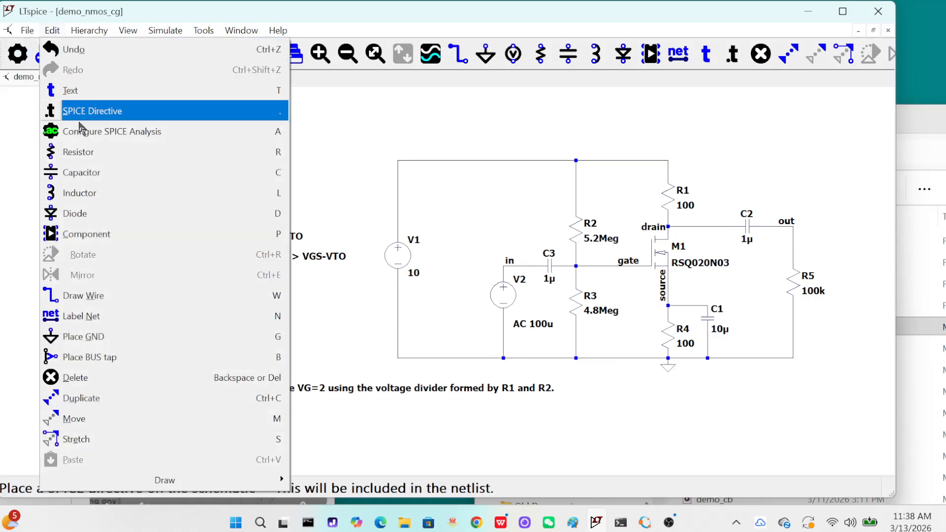
click(106, 236)
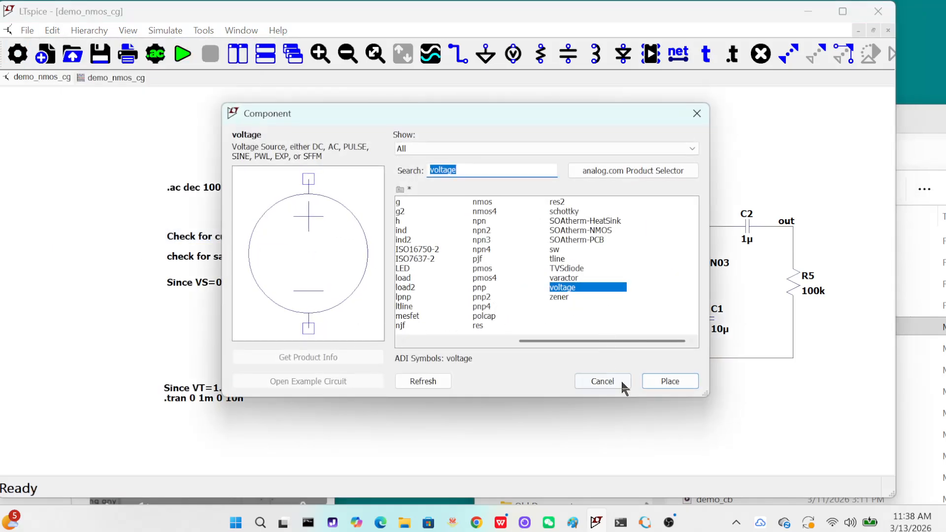
click(609, 383)
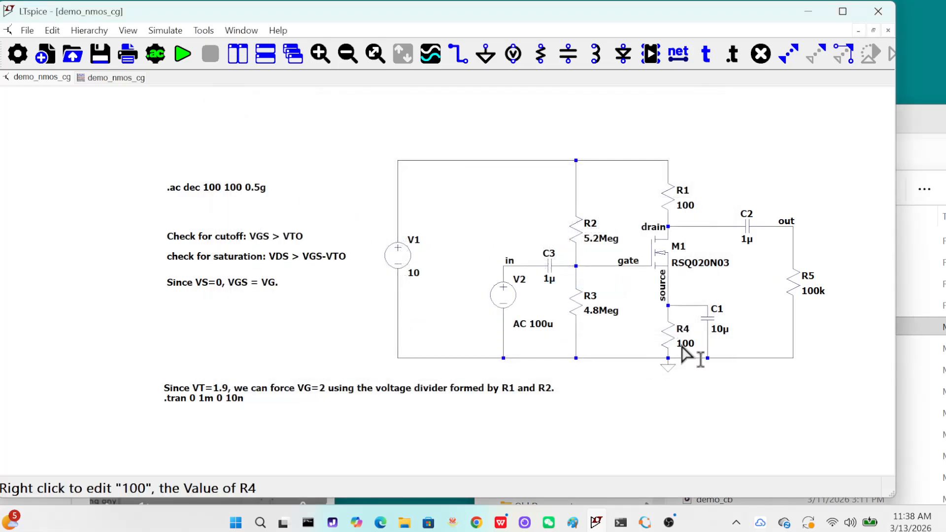
- Stretch the bottom ground rail and its ground symbol downward, and wire R4's lower end back to the rail
click(52, 30)
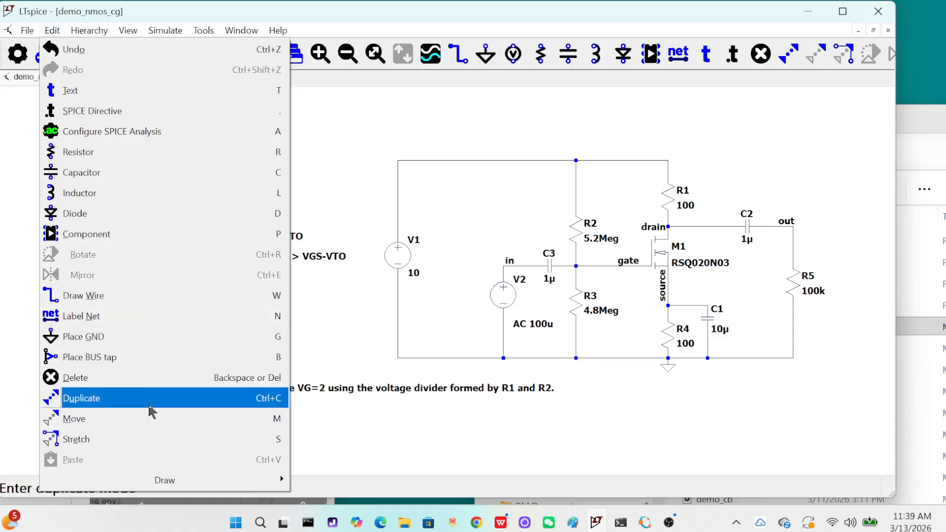
click(155, 438)
drag(384, 346, 820, 389)
click(604, 391)
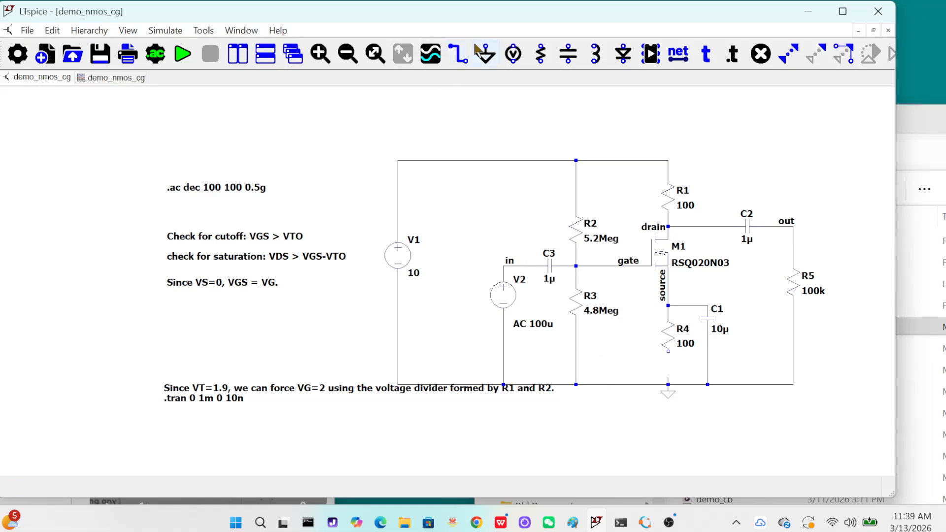
click(457, 56)
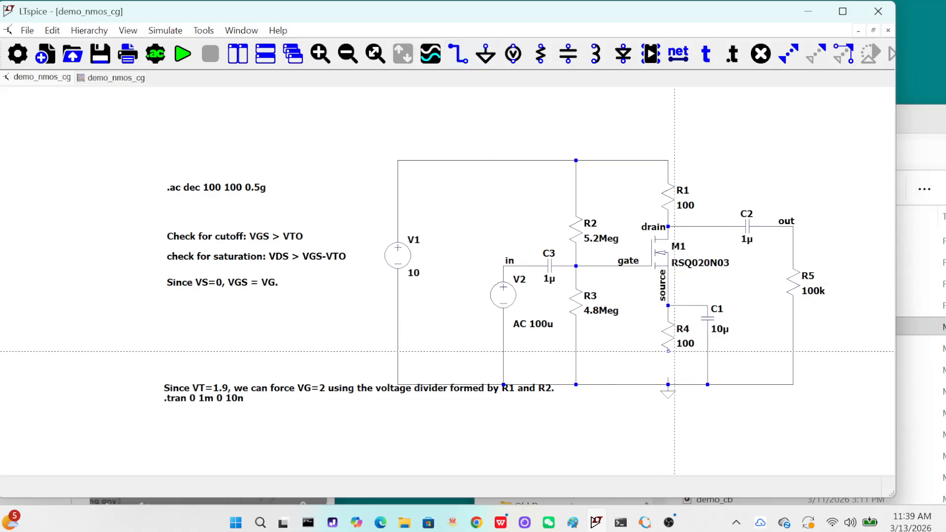
click(668, 351)
click(668, 385)
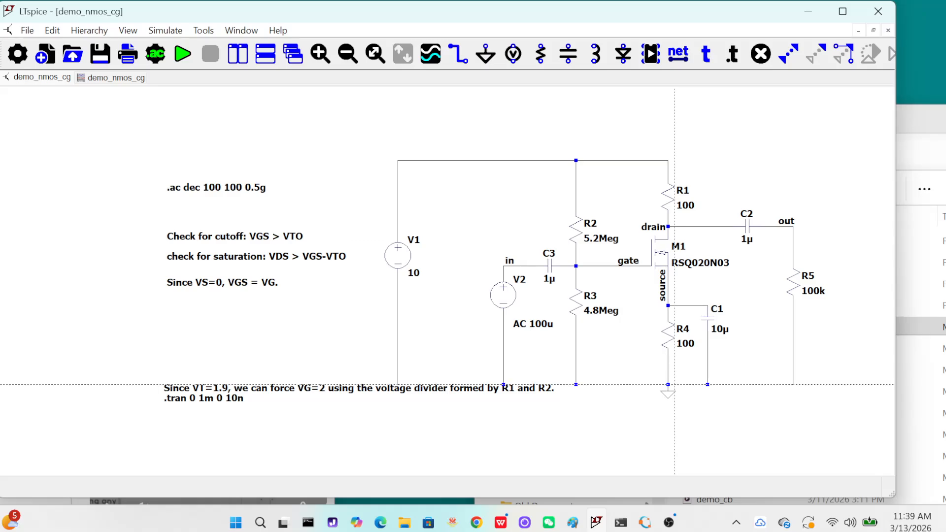
- Stretch R4 straight down to just above the ground rail, keeping it connected to the source node
click(52, 31)
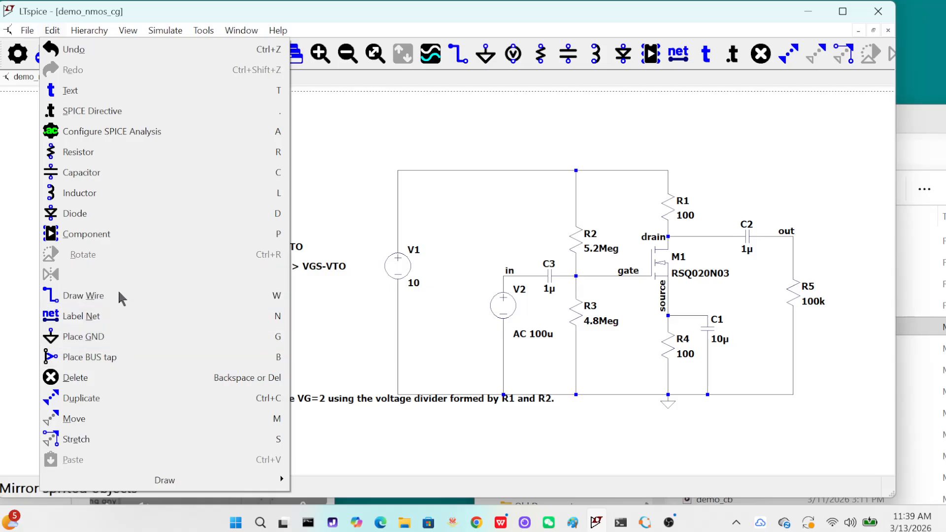
click(116, 438)
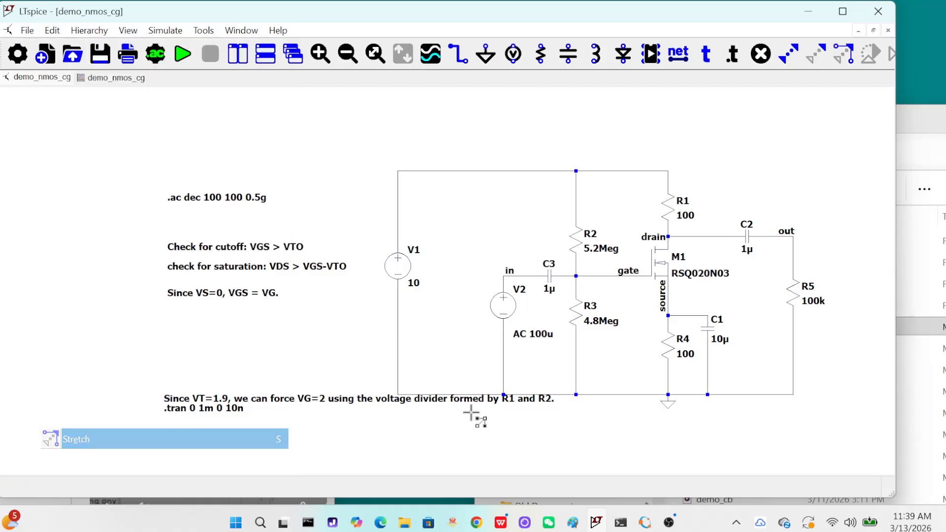
click(662, 343)
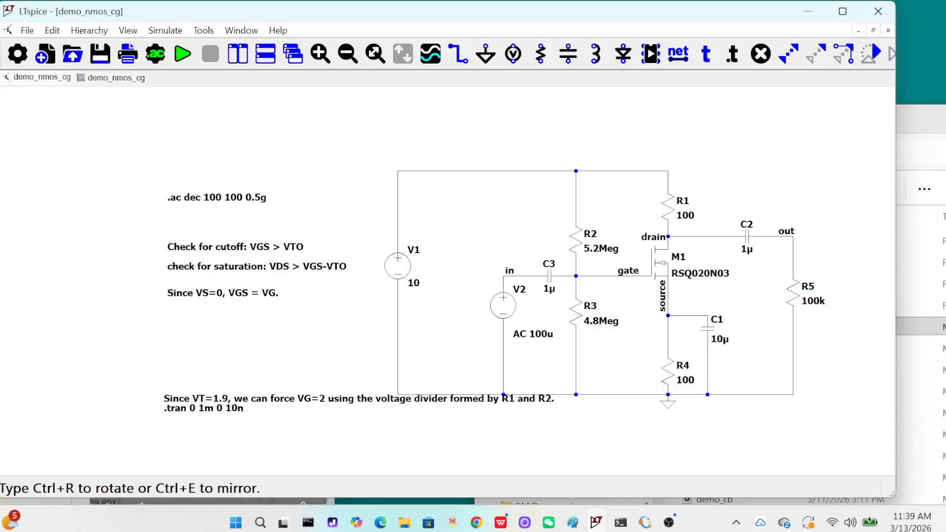
click(673, 377)
- Insert a new resistor in series between the source node and R4
click(53, 31)
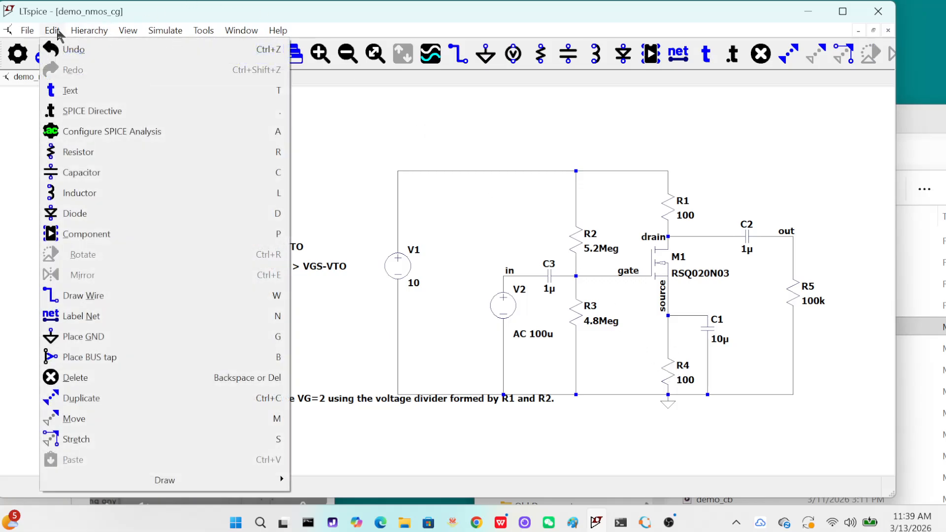
click(86, 153)
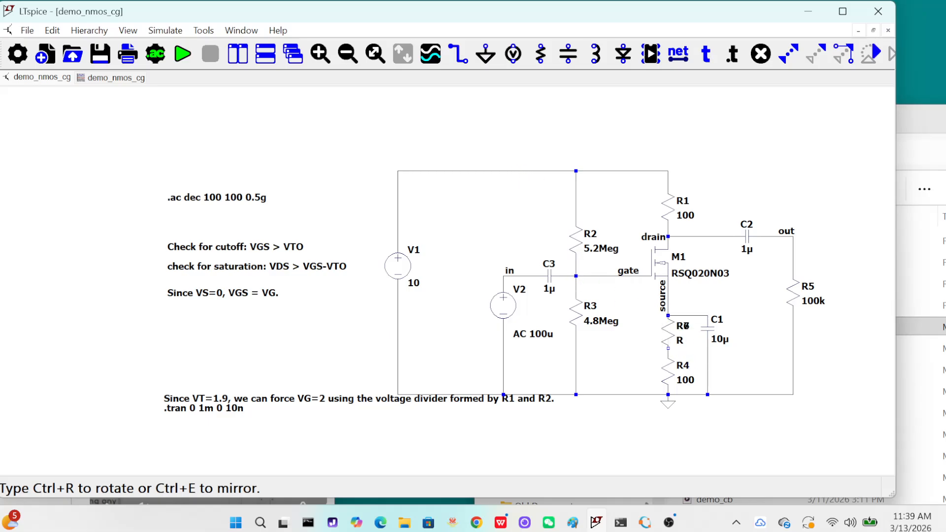
click(668, 329)
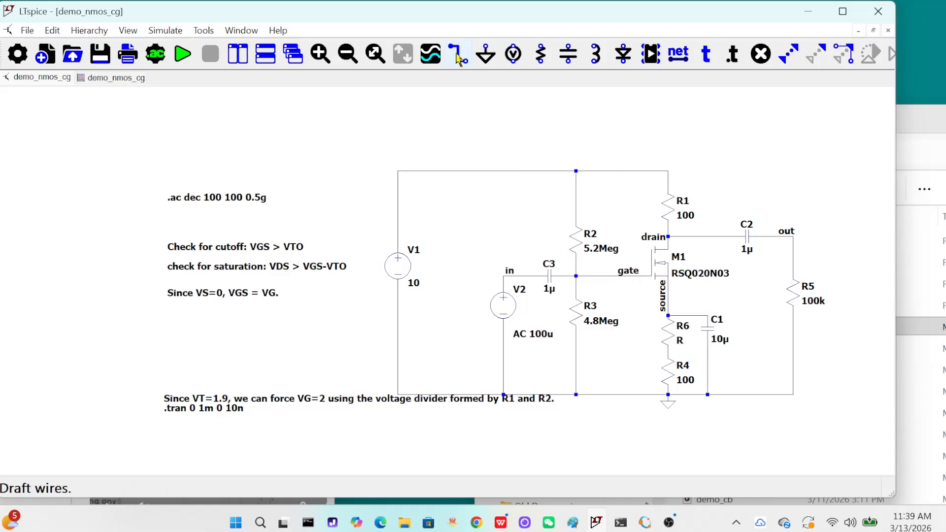
- Delete the horizontal wire connecting the upper end of C1 to the source node
click(52, 31)
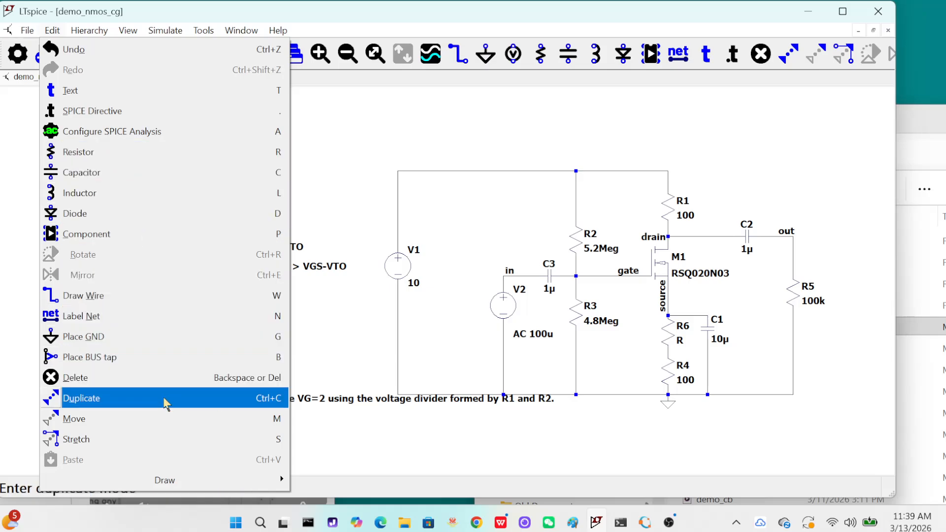
click(163, 377)
click(696, 316)
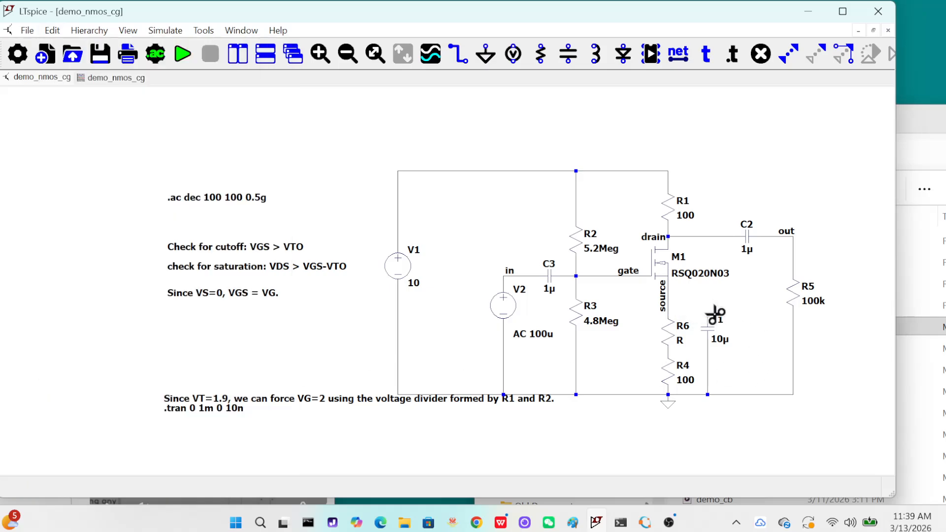
key(Escape)
- Stretch C1 down alongside R4 and wire its upper end to the junction between R6 and R4
click(51, 32)
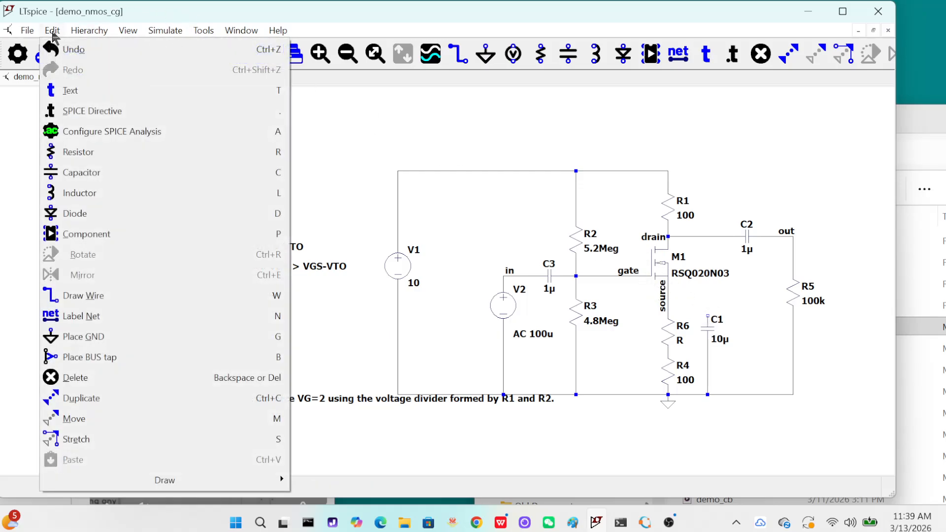
mouse_move(52, 30)
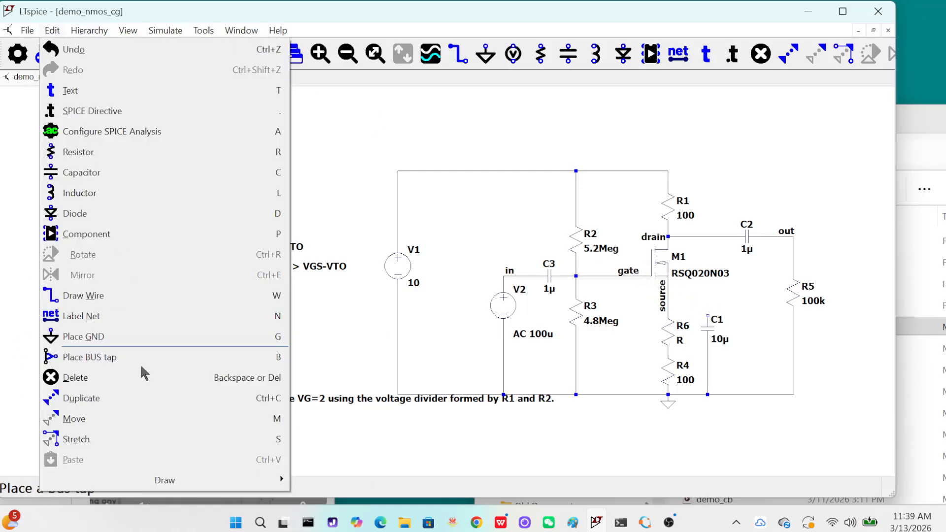
click(126, 438)
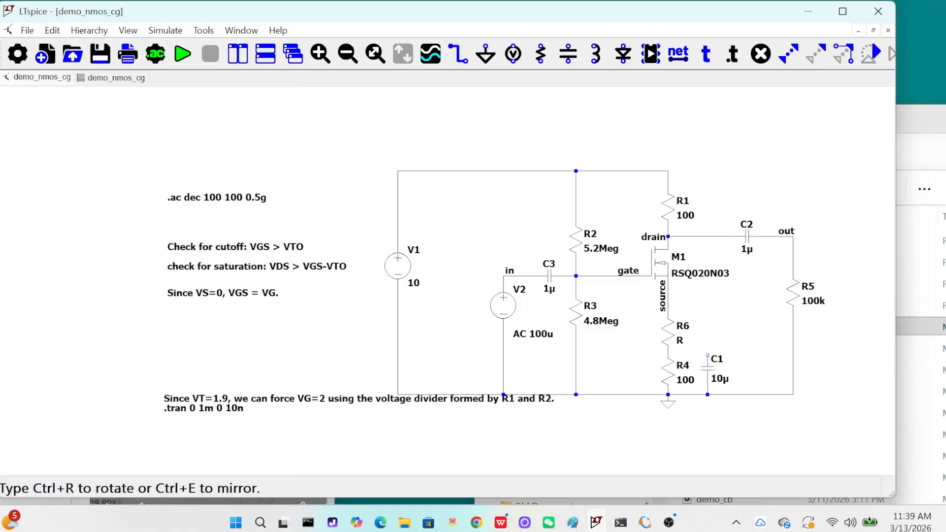
click(707, 367)
click(458, 54)
click(708, 355)
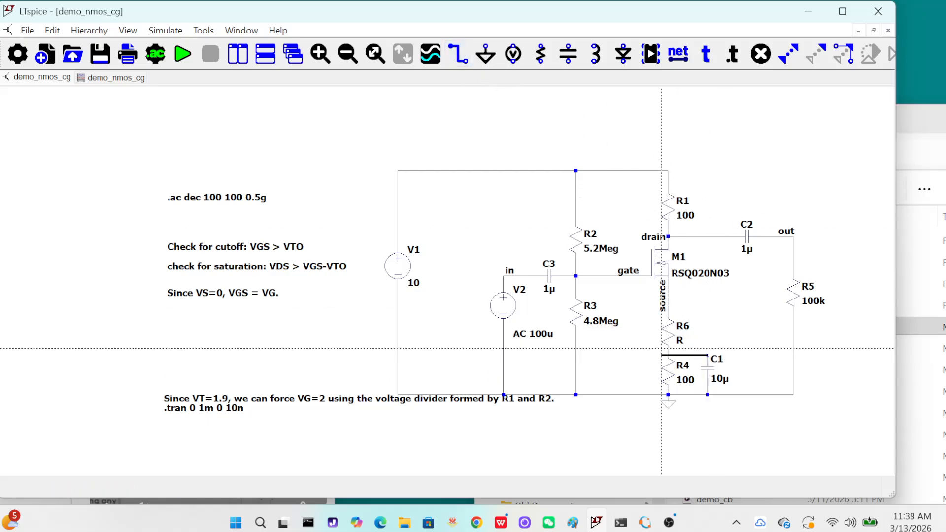
click(668, 354)
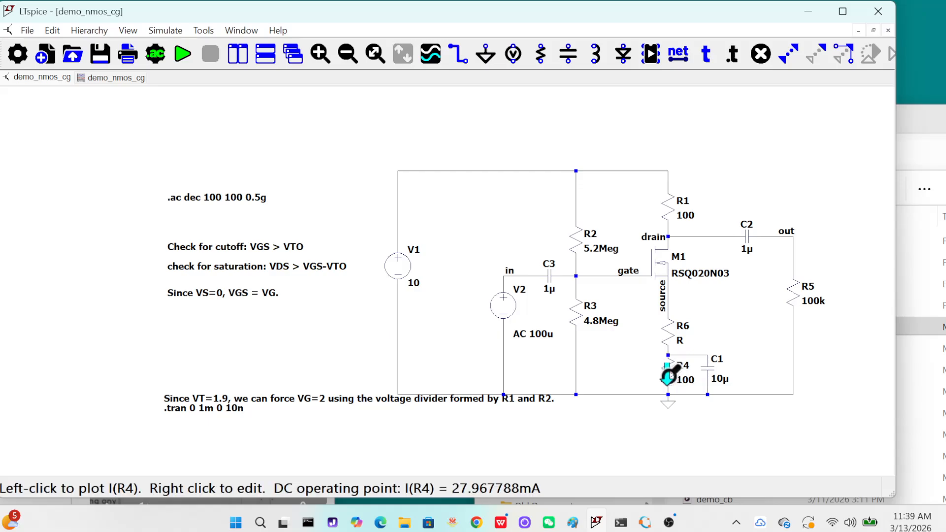
- Set R4 to 80 ohms and R6 to 20 ohms, and rerun the AC analysis
right_click(664, 374)
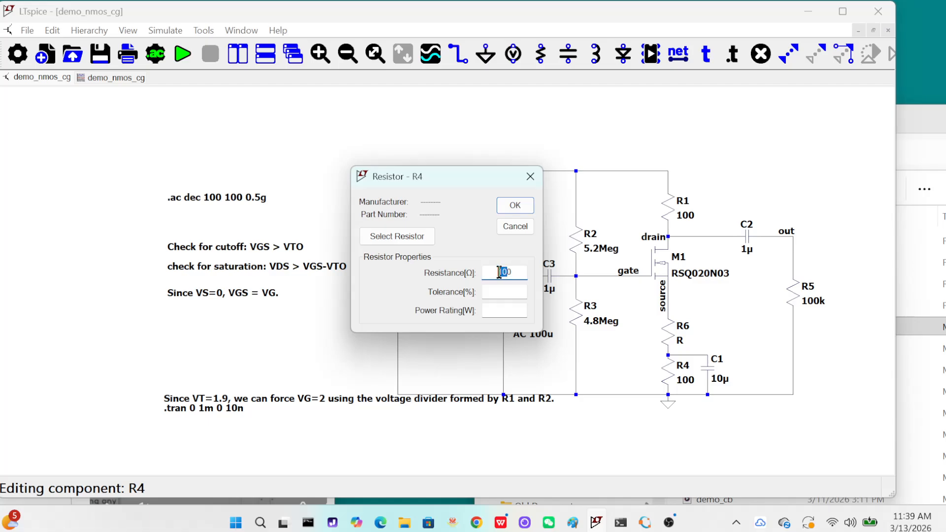
text(80)
click(515, 205)
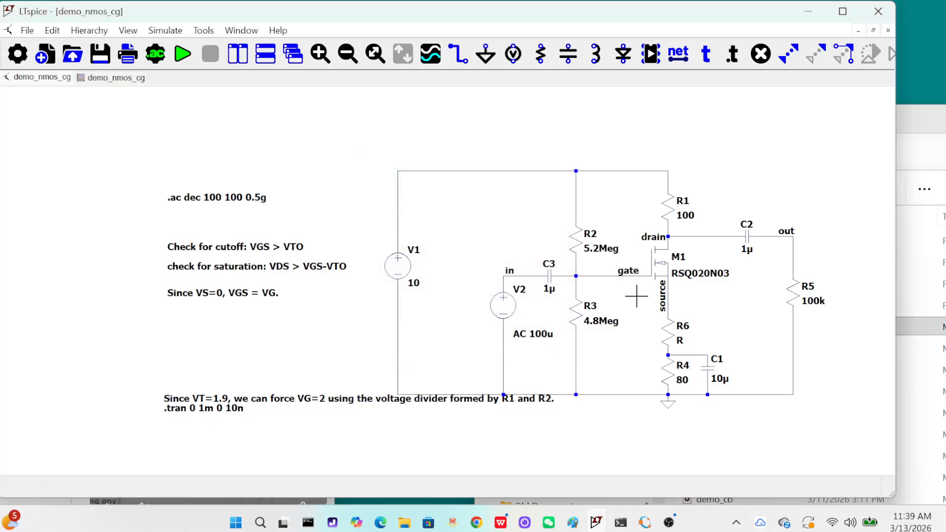
right_click(669, 340)
text(20)
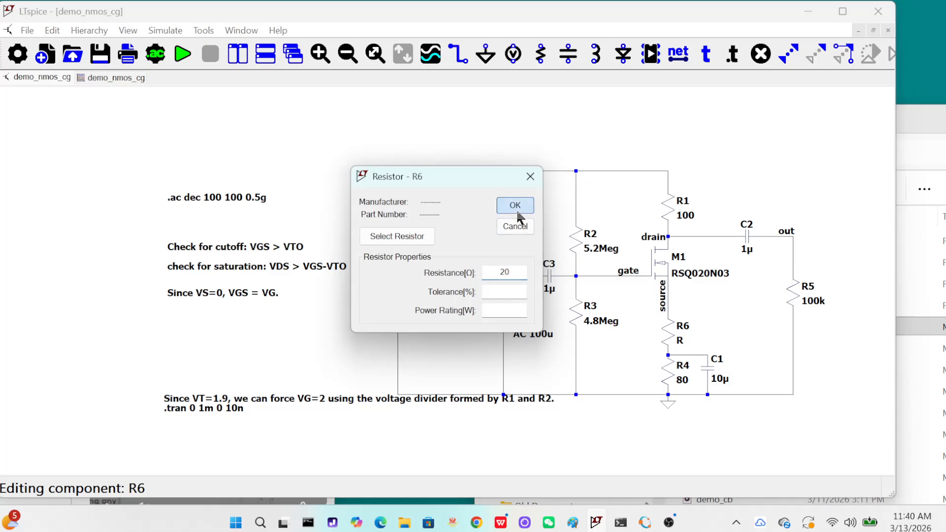
click(516, 207)
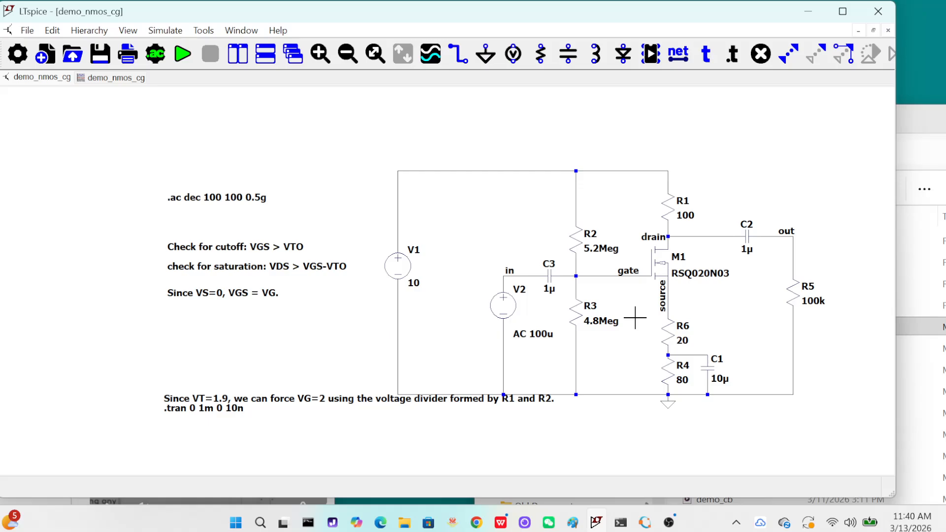
click(176, 32)
click(165, 49)
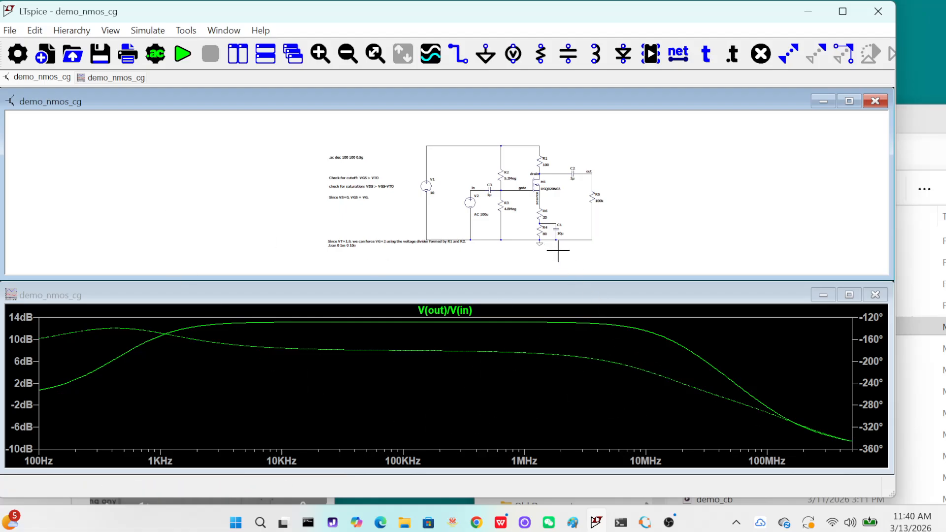
- Set the capacitance of C1 to 100µ and rerun the AC analysis
right_click(556, 231)
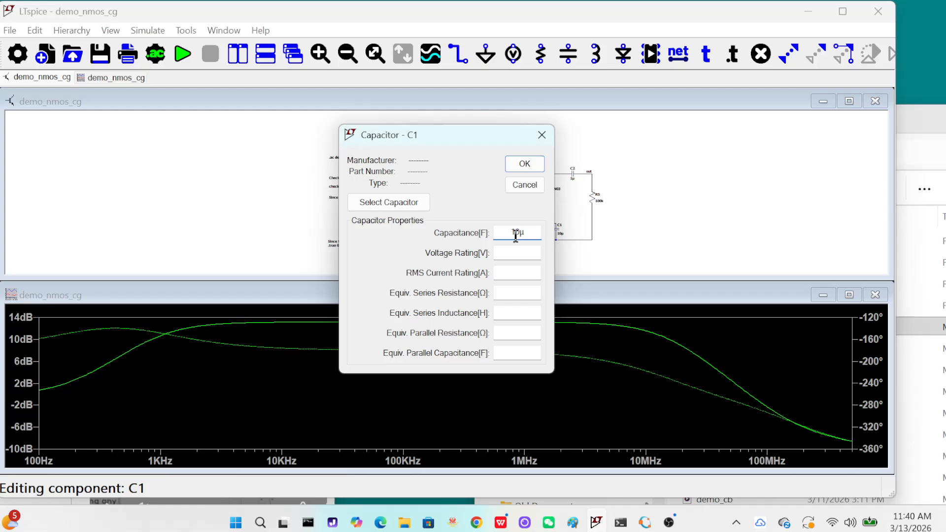
click(516, 168)
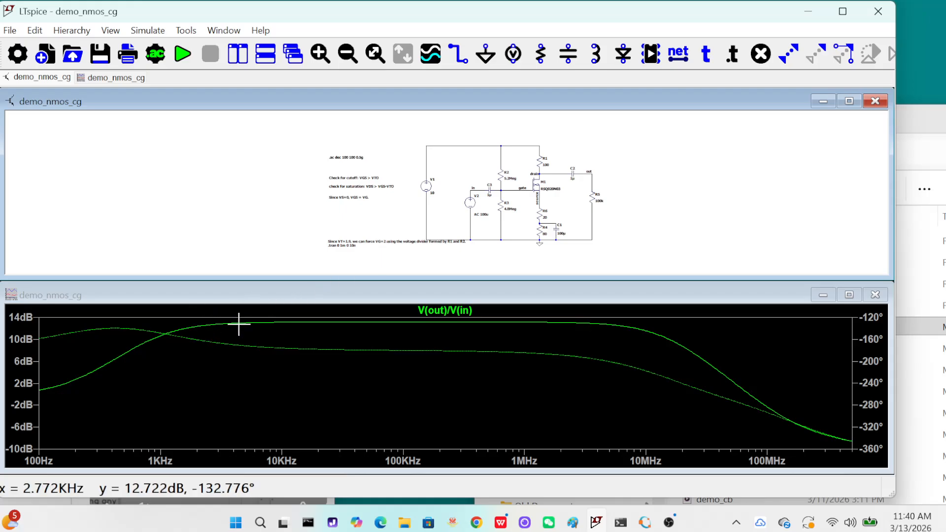
click(175, 58)
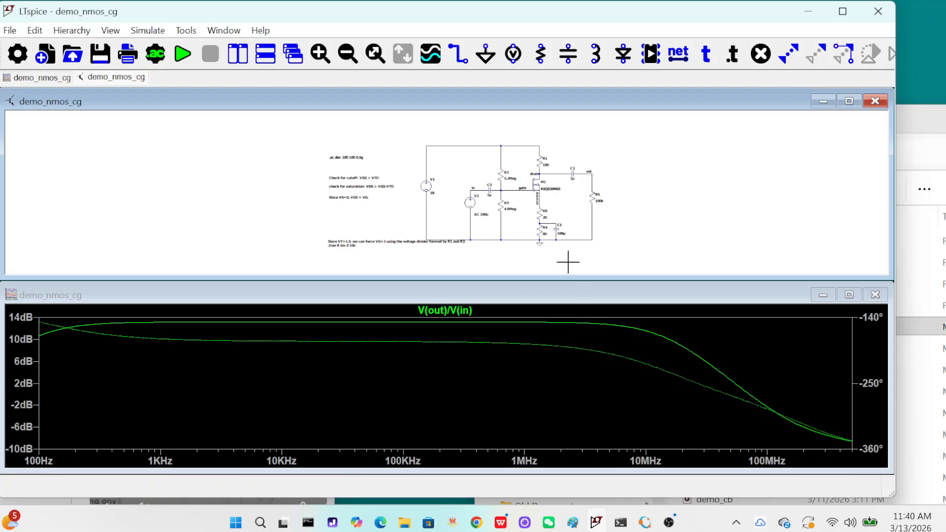
- Set R6 to 10 ohms and R4 to 90 ohms, rerun the AC analysis, and maximize the schematic
right_click(542, 215)
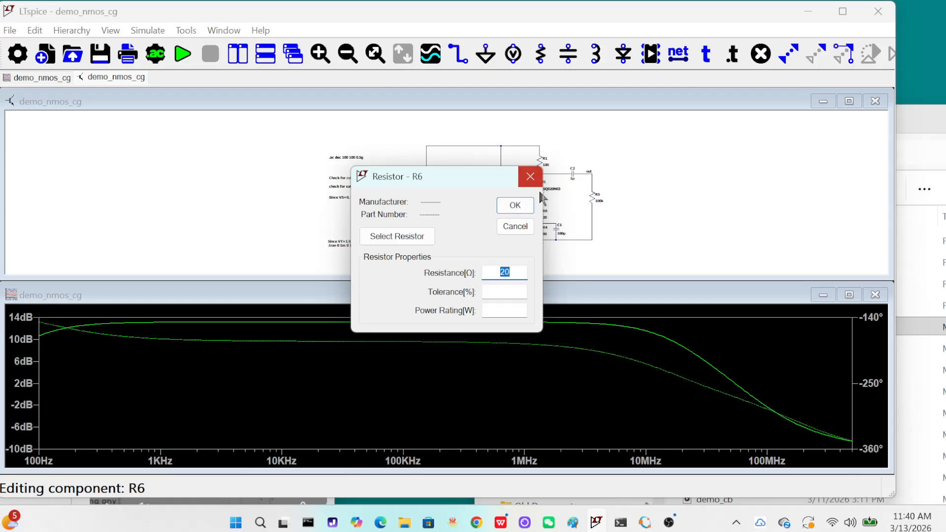
click(531, 178)
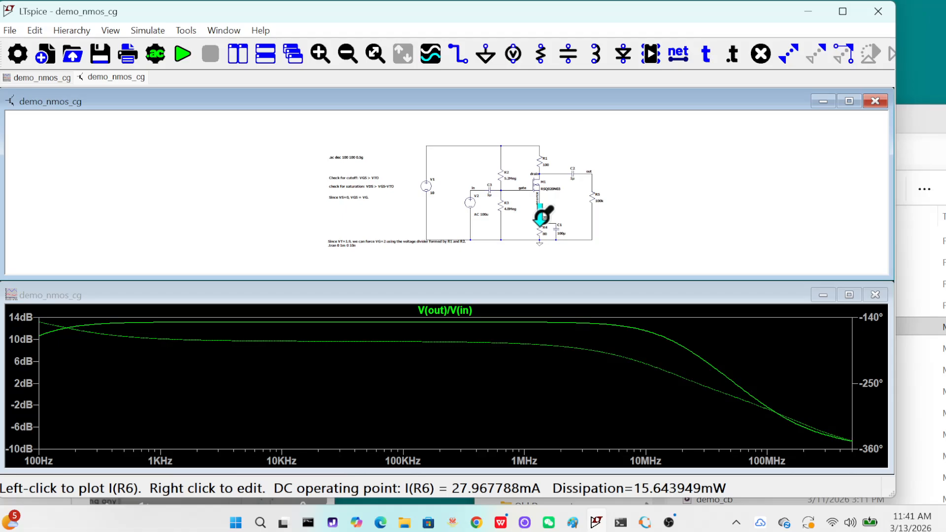
right_click(541, 216)
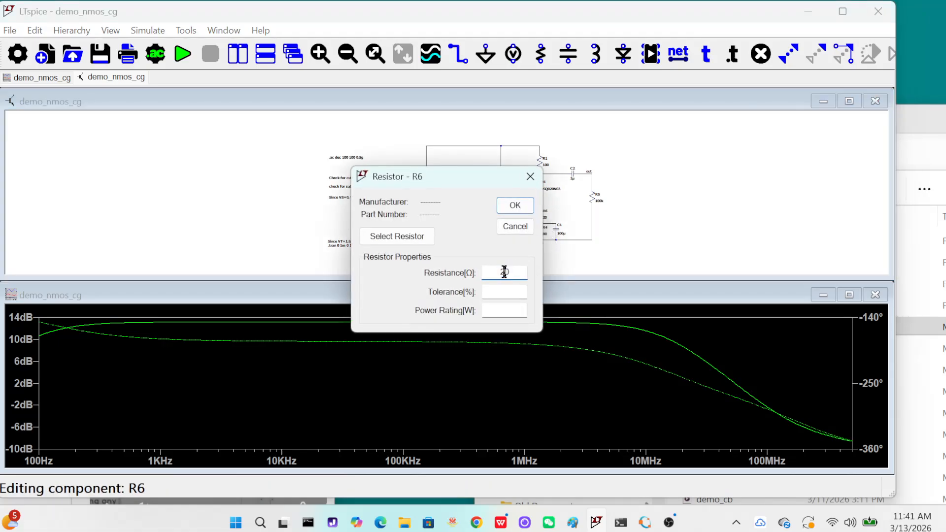
text(1)
click(512, 206)
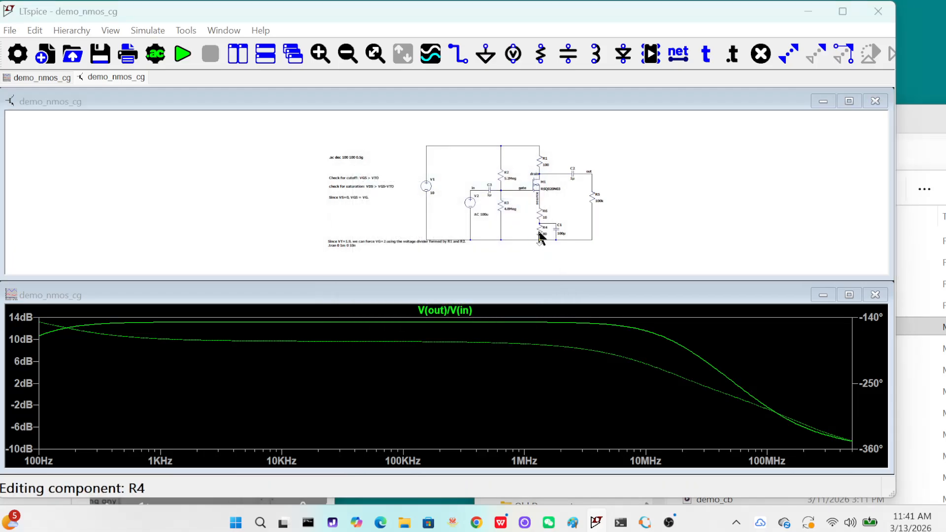
right_click(539, 232)
text(9)
click(513, 207)
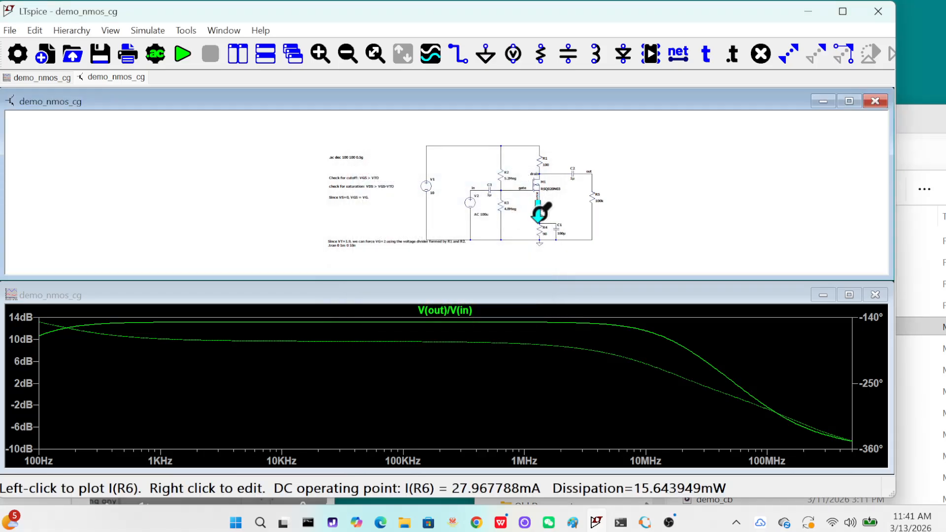
click(182, 56)
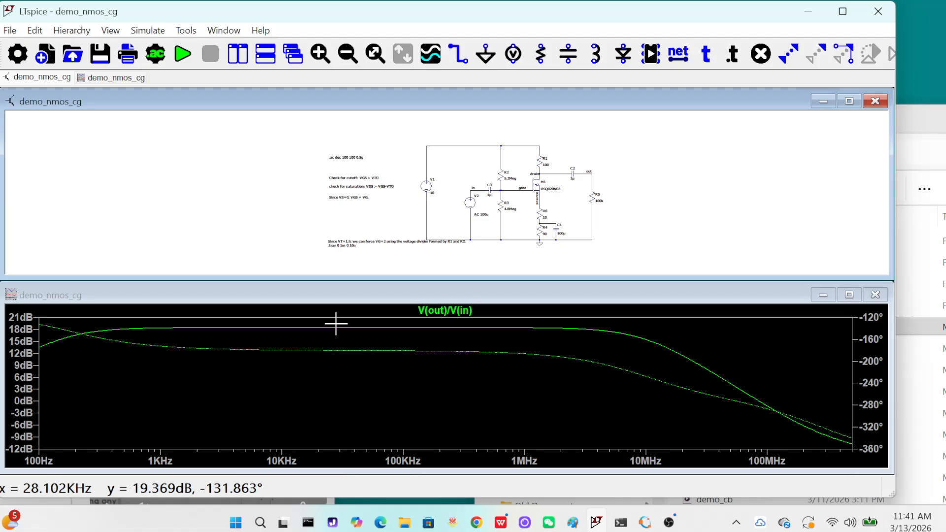
click(858, 105)
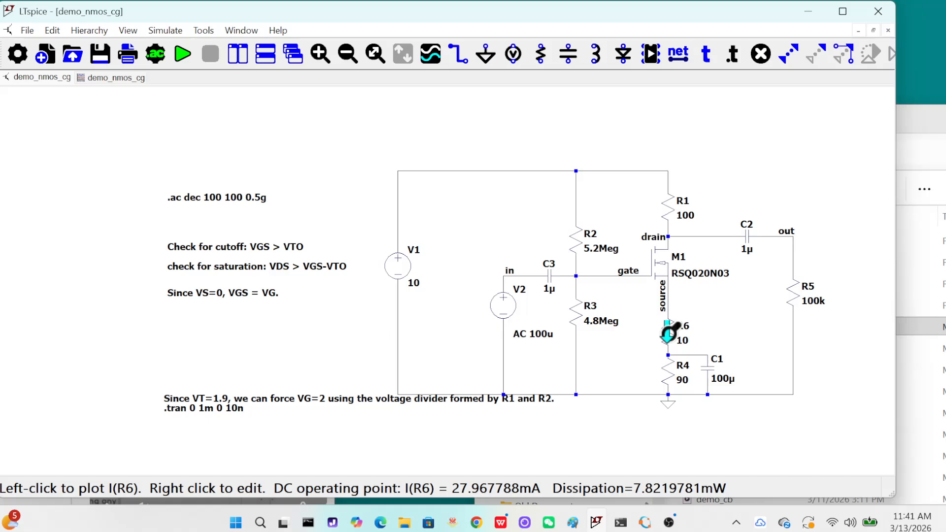